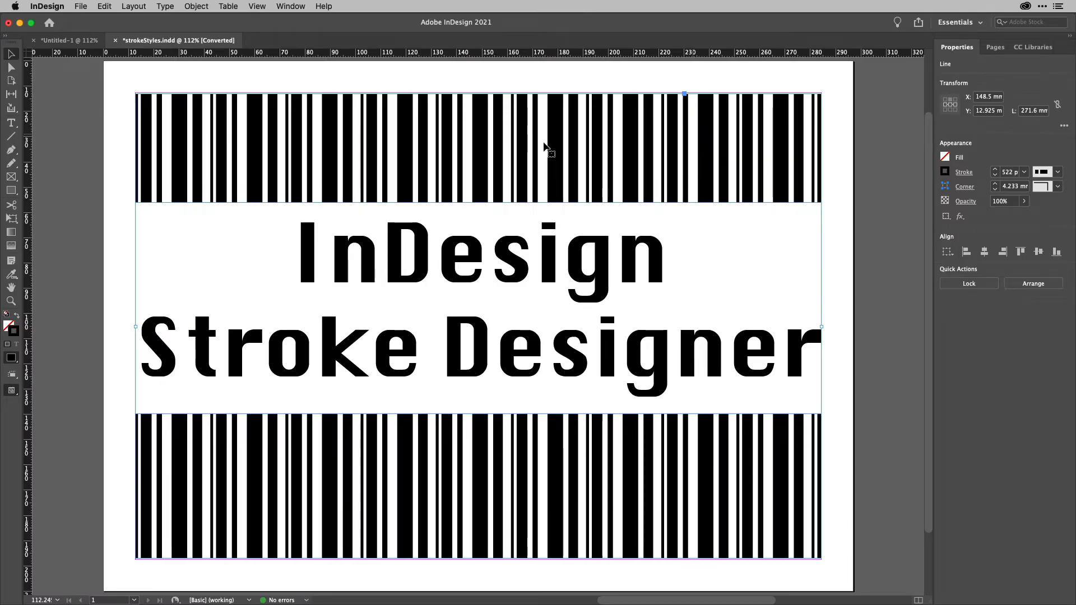
# Delete the 'InDesign Stroke Designer' title text frame.
pyautogui.click(758, 286)
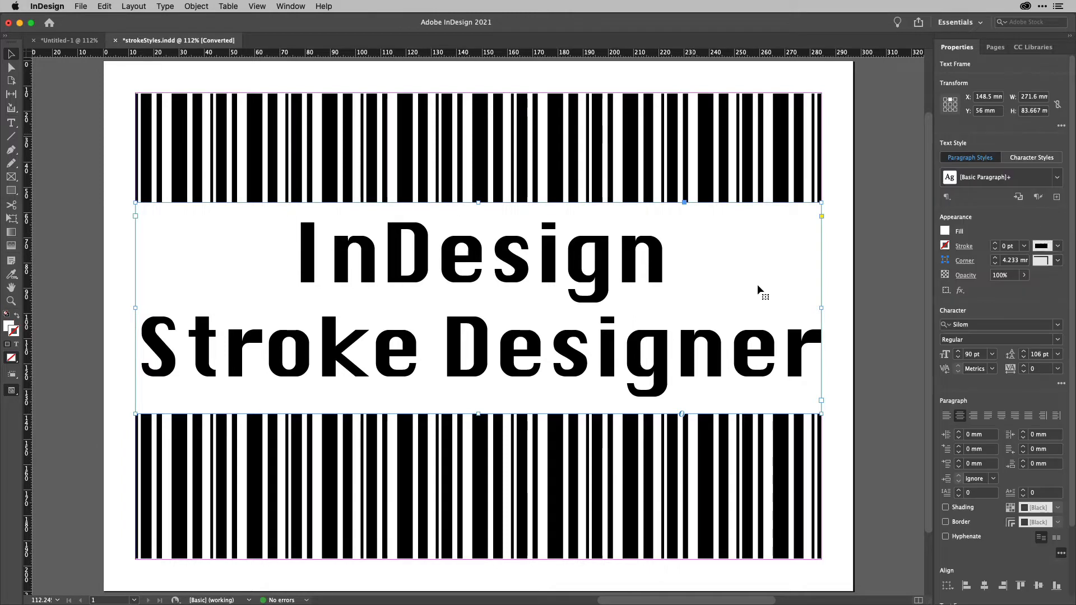
pyautogui.press('Delete')
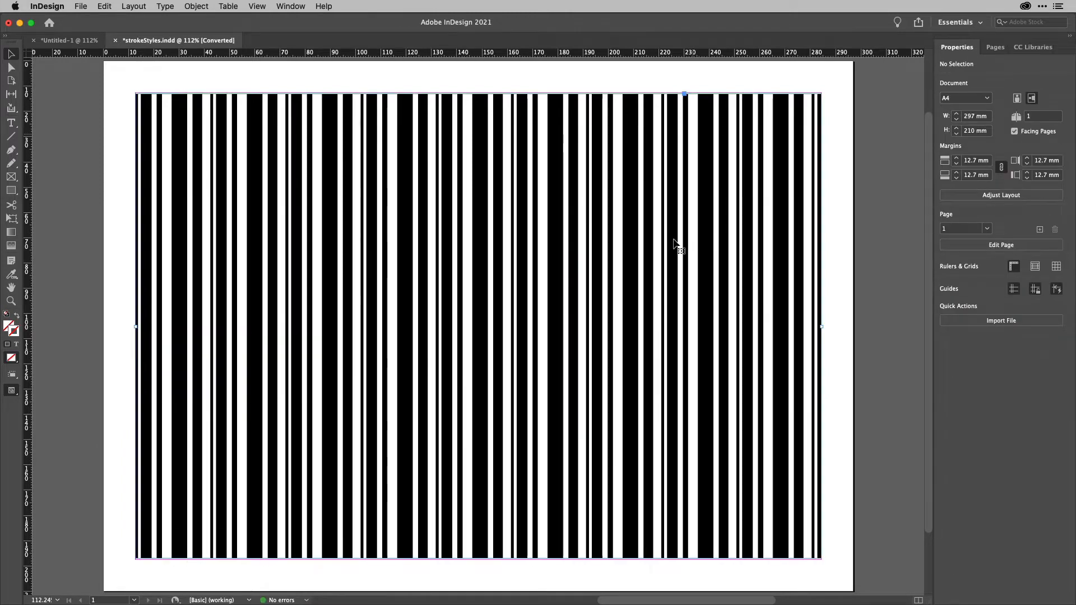
pyautogui.click(680, 240)
pyautogui.moveTo(680, 240)
pyautogui.mouseDown()
pyautogui.moveTo(781, 197)
pyautogui.moveTo(788, 262)
pyautogui.mouseUp()
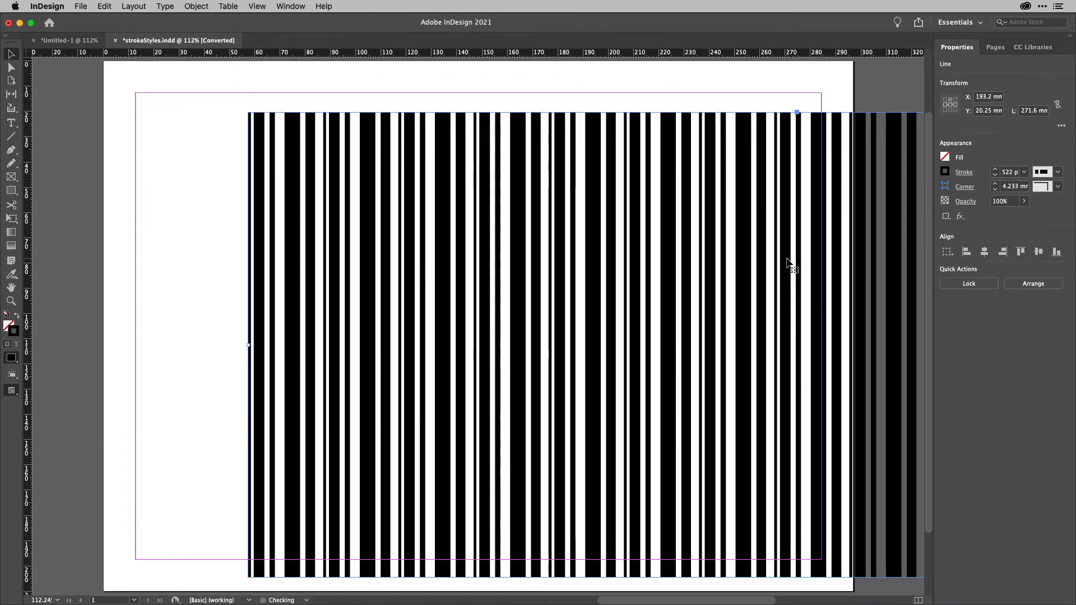
pyautogui.press('super+z')
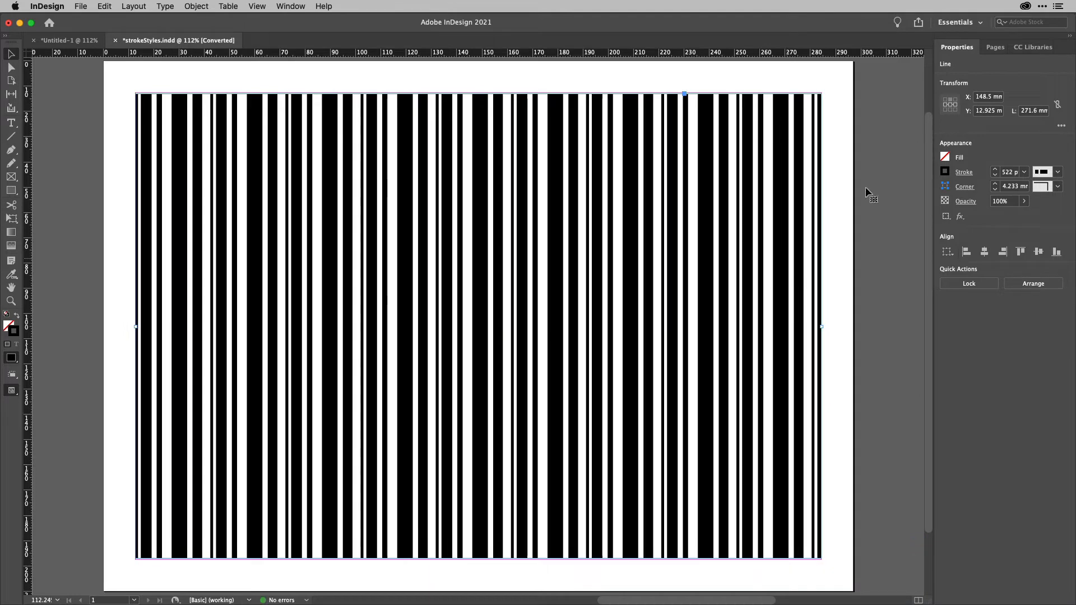
# Reduce the barcode line's stroke weight to 10 pt.
pyautogui.doubleClick(1012, 172)
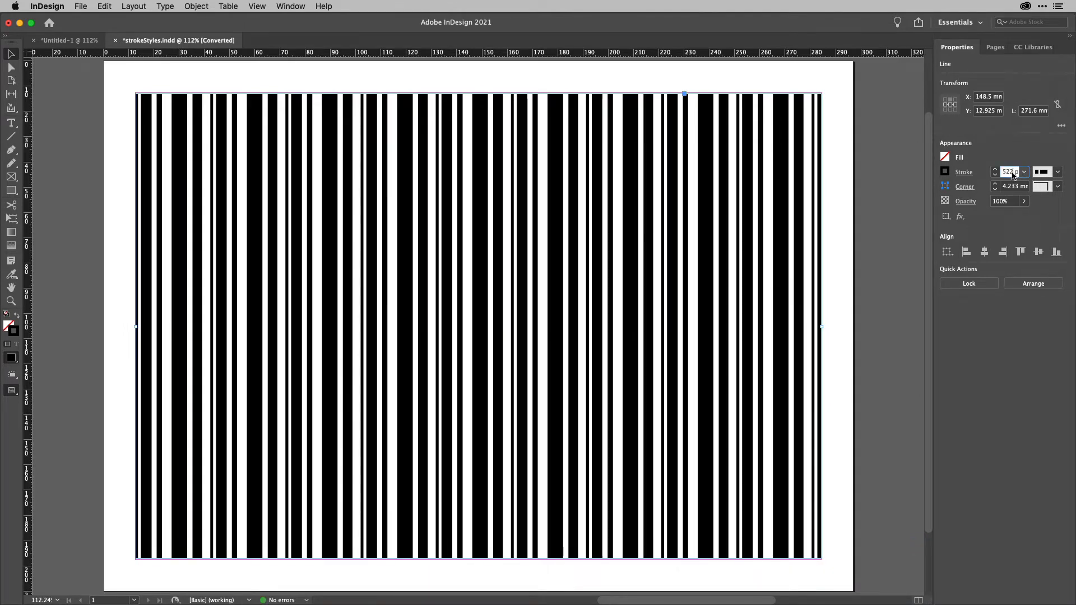
pyautogui.write('500')
pyautogui.press('Return')
pyautogui.hotkey('shift', 'Down')
pyautogui.hotkey('shift', 'Down')
pyautogui.hotkey('shift', 'Down')
pyautogui.hotkey('shift', 'Down')
pyautogui.hotkey('shift', 'Down')
pyautogui.hotkey('shift', 'Down')
pyautogui.hotkey('shift', 'Down')
pyautogui.hotkey('shift', 'Down')
pyautogui.hotkey('shift', 'Down')
pyautogui.hotkey('shift', 'Down')
pyautogui.hotkey('shift', 'Down')
pyautogui.hotkey('shift', 'Down')
pyautogui.hotkey('shift', 'Down')
pyautogui.hotkey('shift', 'Down')
pyautogui.hotkey('shift', 'Down')
pyautogui.hotkey('shift', 'Down')
pyautogui.hotkey('shift', 'Down')
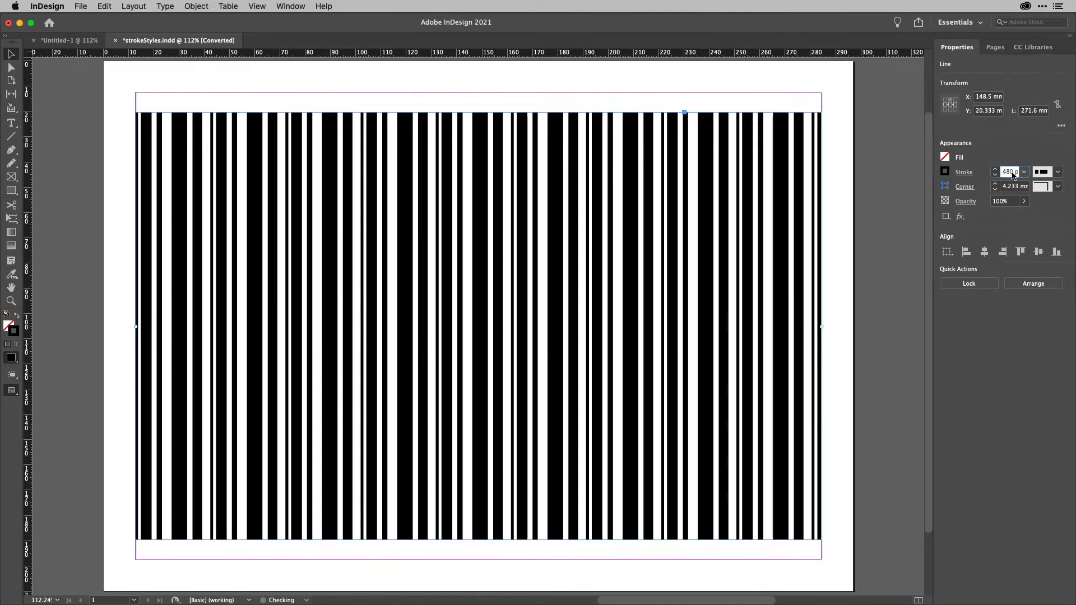
pyautogui.hotkey('shift', 'Down')
pyautogui.hotkey('shift', 'Down')
pyautogui.hotkey('shift', 'Down')
pyautogui.hotkey('shift', 'Down')
pyautogui.hotkey('shift', 'Down')
pyautogui.hotkey('shift', 'Down')
pyautogui.hotkey('shift', 'Down')
pyautogui.hotkey('shift', 'Down')
pyautogui.hotkey('shift', 'Down')
pyautogui.hotkey('shift', 'Down')
pyautogui.hotkey('shift', 'Down')
pyautogui.hotkey('shift', 'Down')
pyautogui.hotkey('shift', 'Down')
pyautogui.hotkey('shift', 'Down')
pyautogui.hotkey('shift', 'Down')
pyautogui.hotkey('shift', 'Down')
pyautogui.hotkey('shift', 'Down')
pyautogui.hotkey('shift', 'Down')
pyautogui.hotkey('shift', 'Down')
pyautogui.hotkey('shift', 'Down')
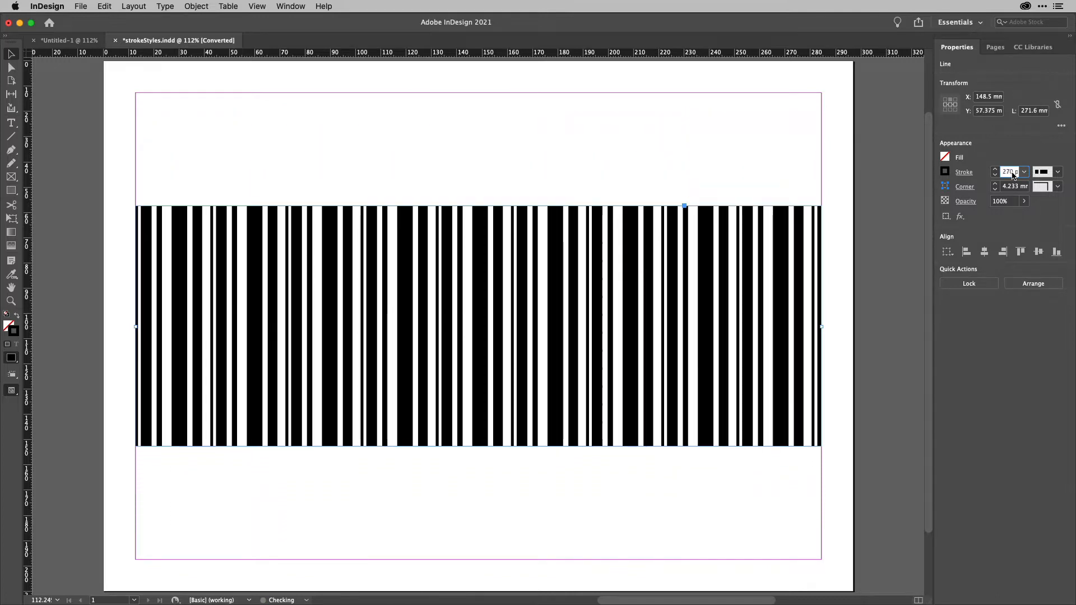
pyautogui.hotkey('shift', 'Down')
pyautogui.hotkey('shift', 'Down')
pyautogui.hotkey('shift', 'Down')
pyautogui.hotkey('shift', 'Down')
pyautogui.hotkey('shift', 'Down')
pyautogui.hotkey('shift', 'Down')
pyautogui.hotkey('shift', 'Down')
pyautogui.hotkey('shift', 'Down')
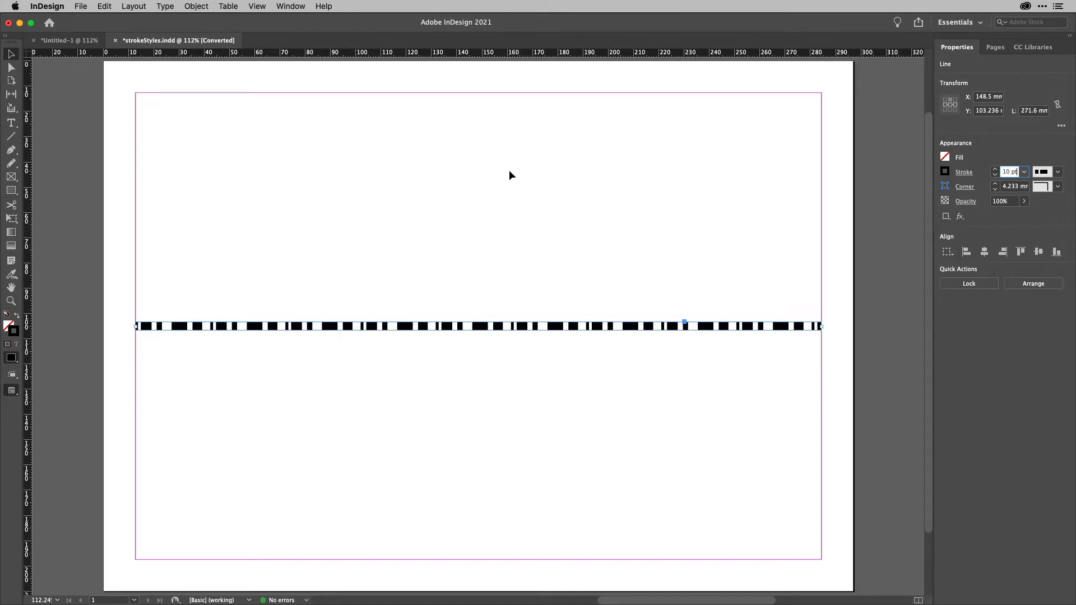
# In the Untitled-1 document, draw a horizontal line about 281 mm long near the page top and give it the default stroke.
pyautogui.click(75, 41)
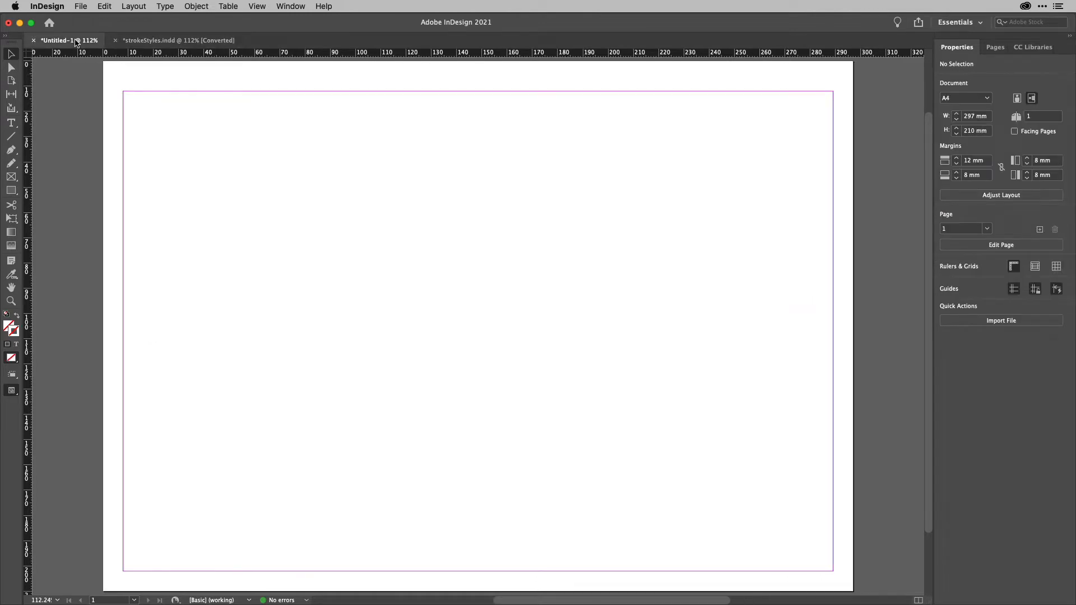
pyautogui.press('\\')
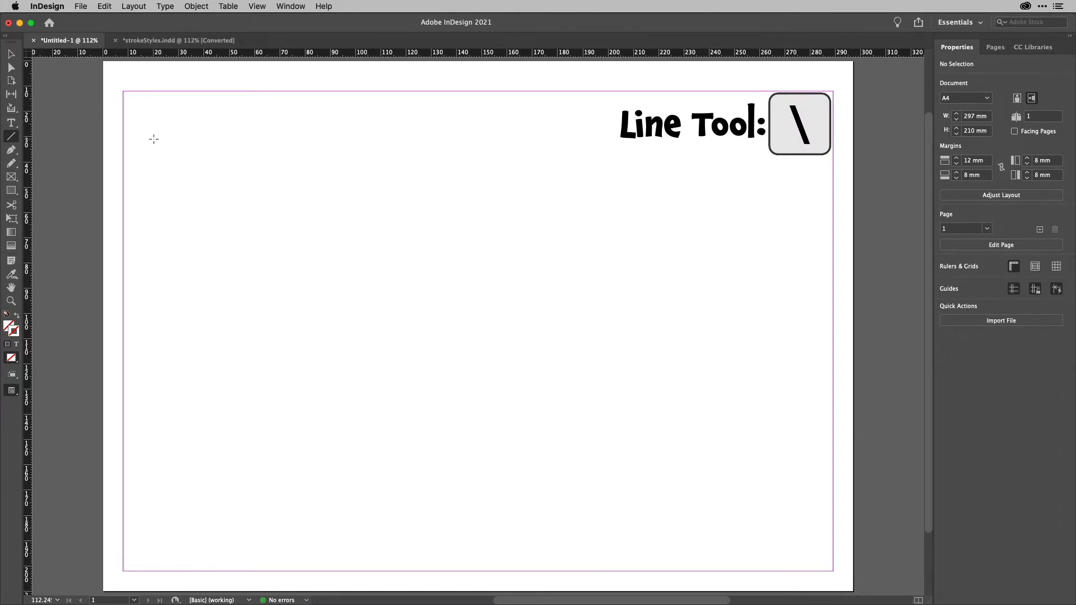
pyautogui.moveTo(124, 144); pyautogui.dragTo(833, 194)
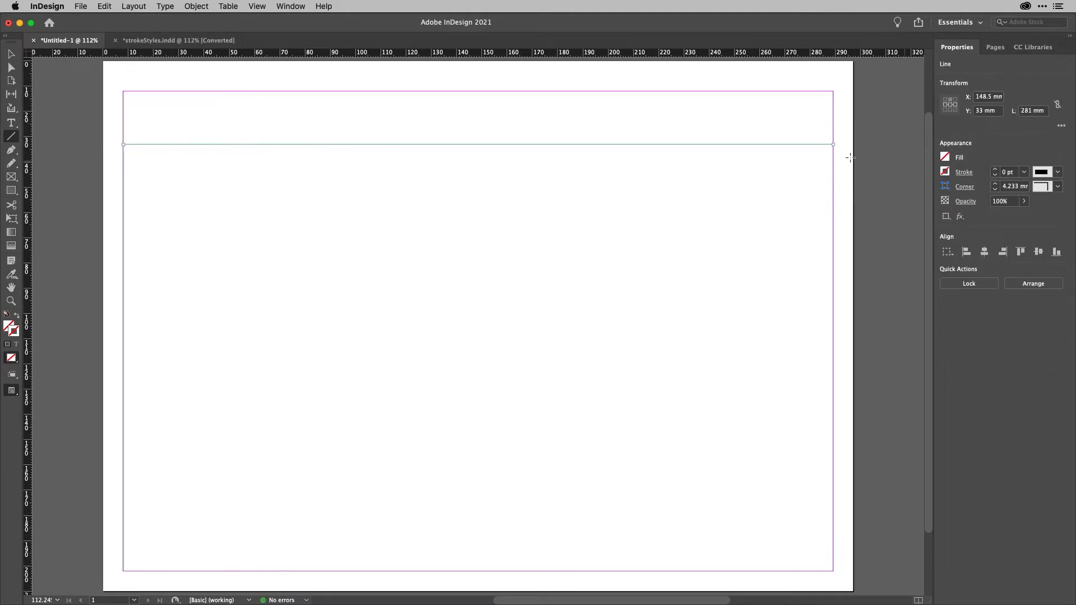
pyautogui.press('d')
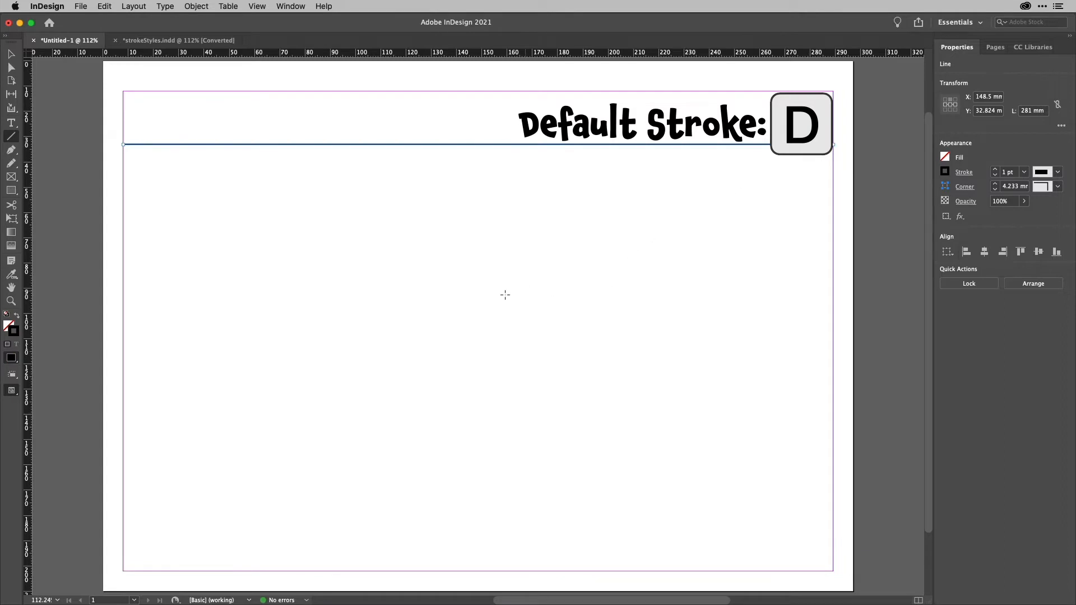
# Draw a circle about 81 mm in diameter and give it the default stroke.
pyautogui.press('l')
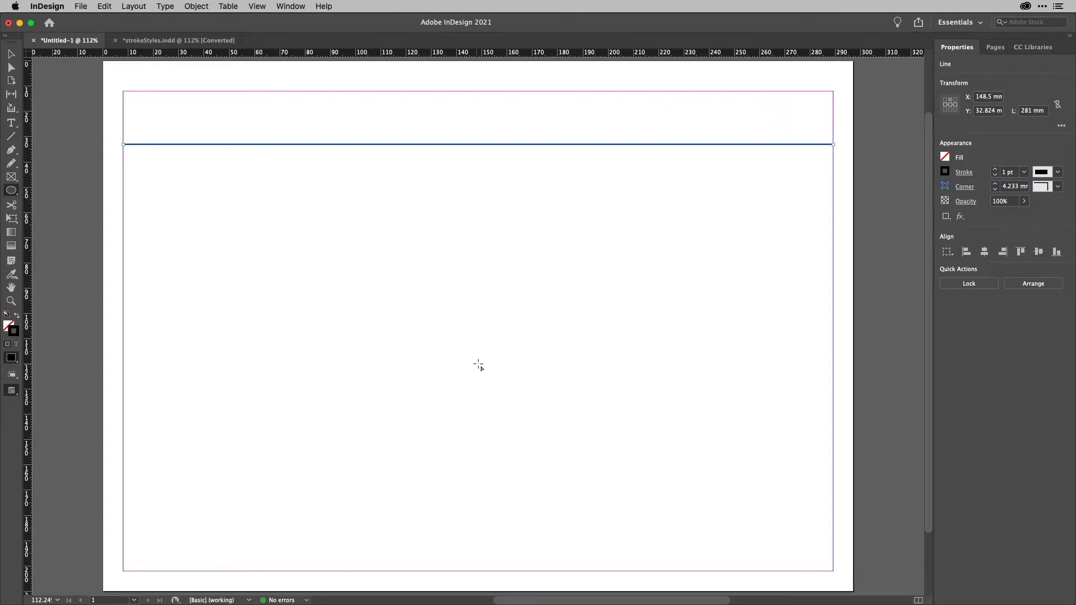
pyautogui.moveTo(481, 367); pyautogui.dragTo(686, 470)
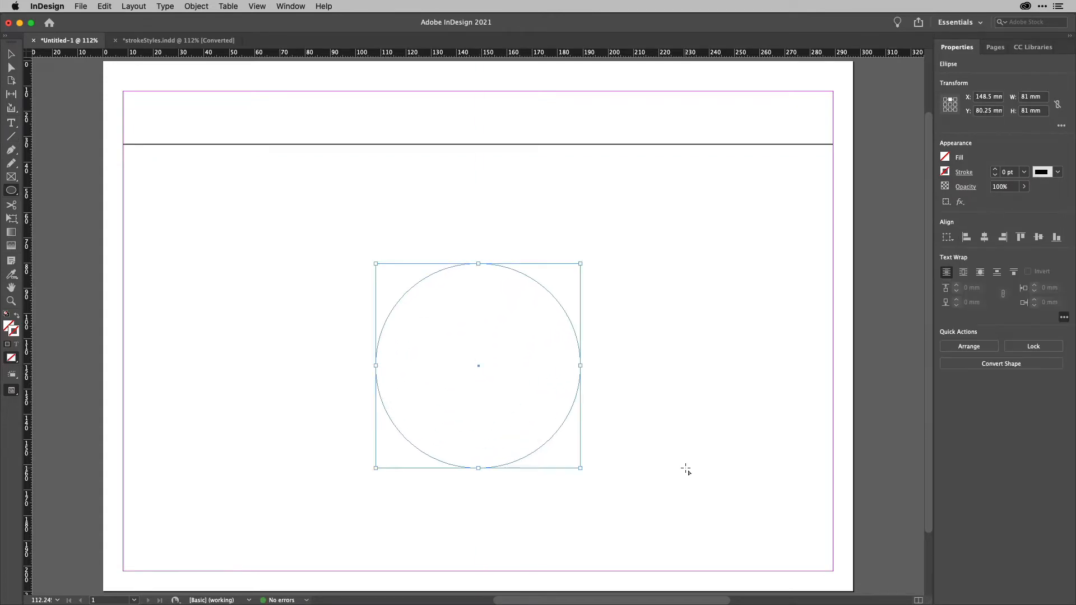
pyautogui.press('d')
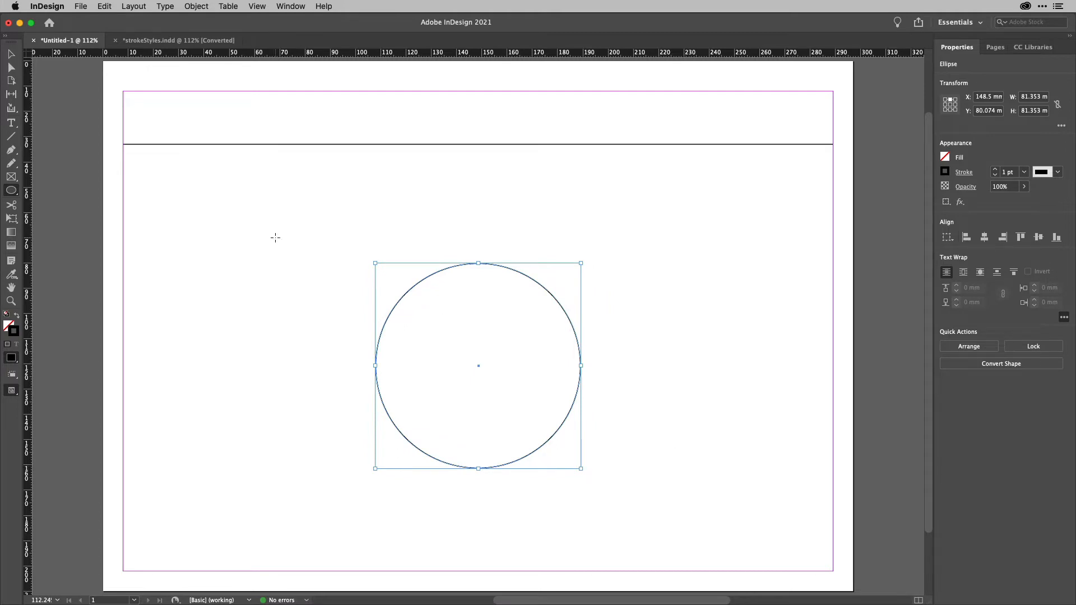
# Select the horizontal line and open the Stroke panel.
pyautogui.click(12, 54)
pyautogui.click(454, 209)
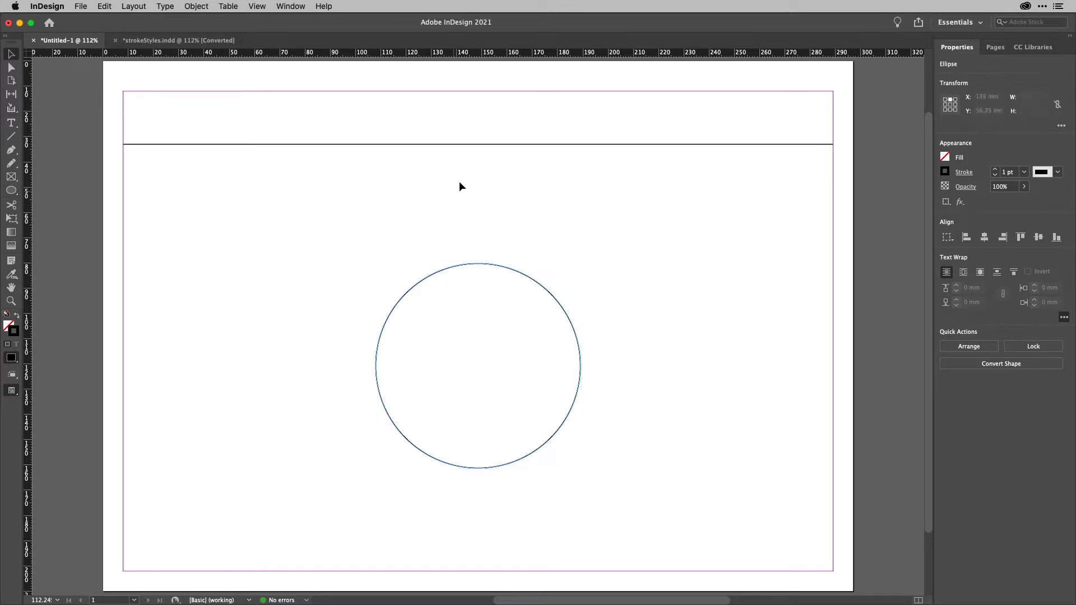
pyautogui.click(469, 144)
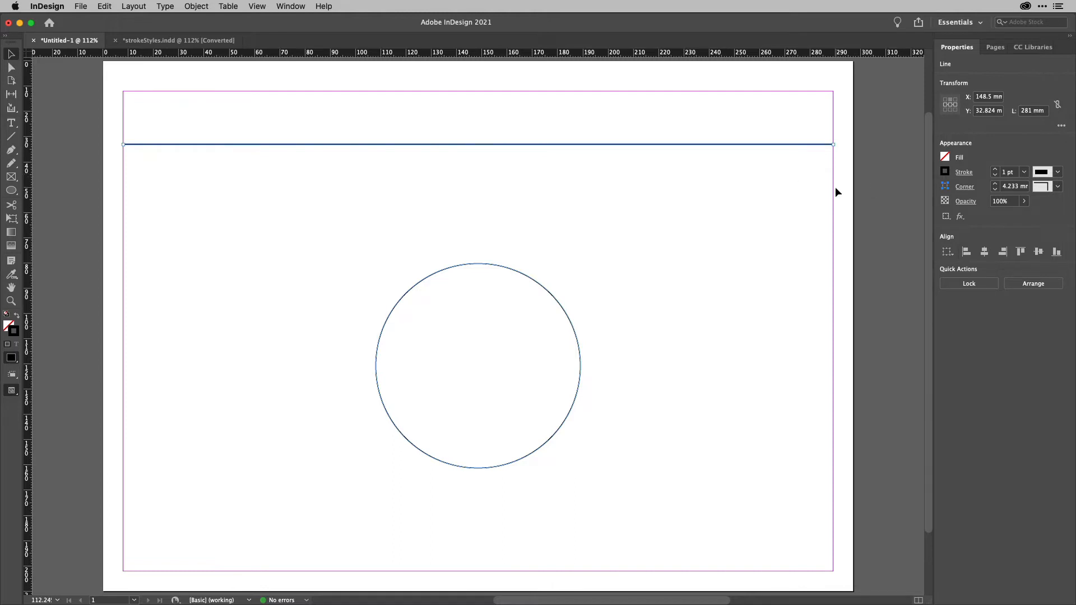
pyautogui.click(291, 6)
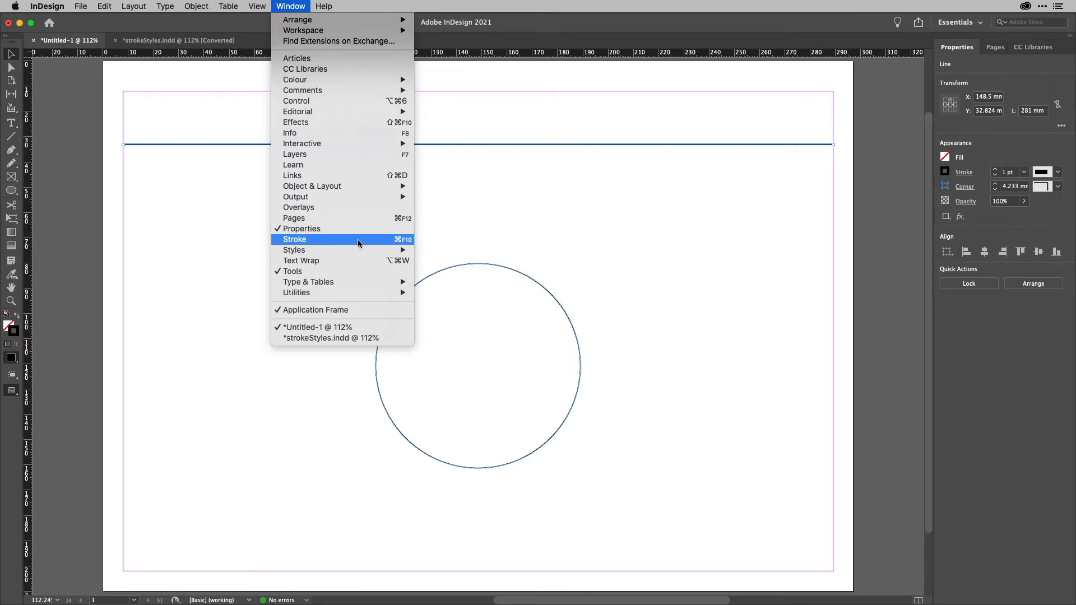
pyautogui.click(300, 7)
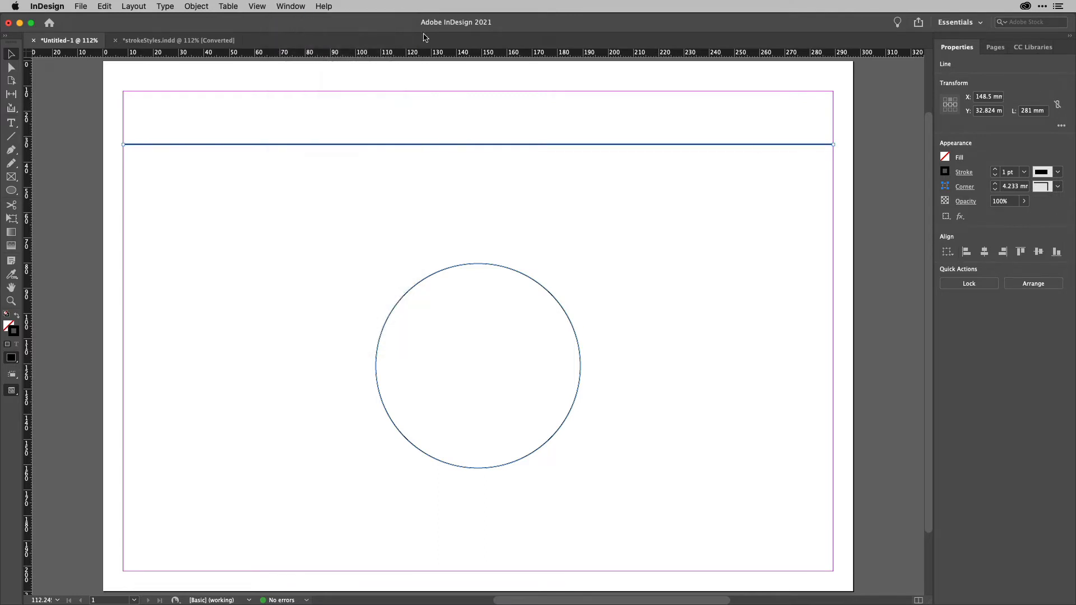
pyautogui.click(964, 173)
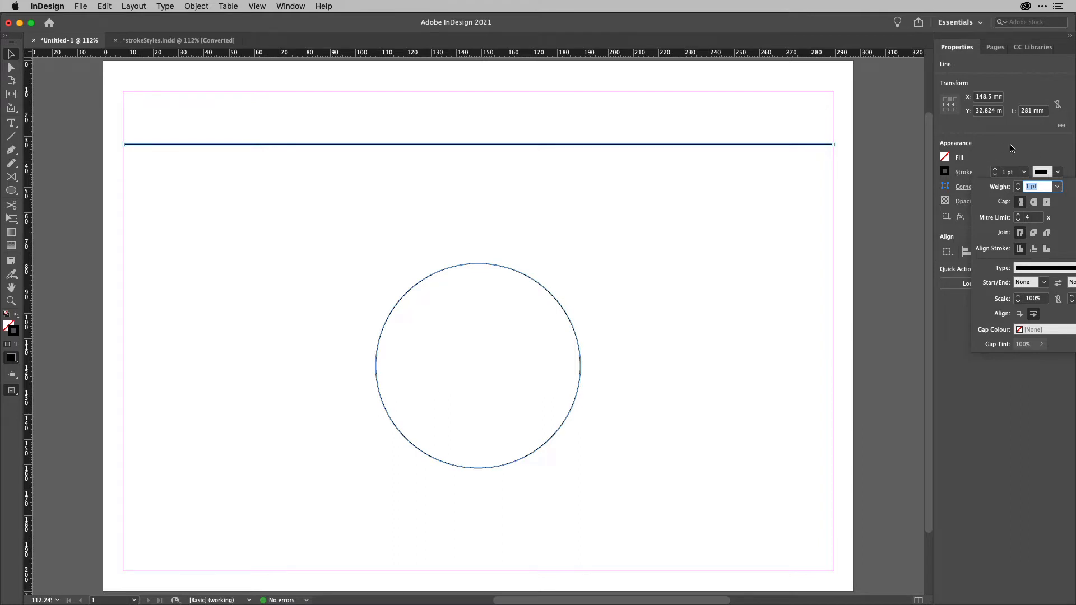
pyautogui.click(296, 7)
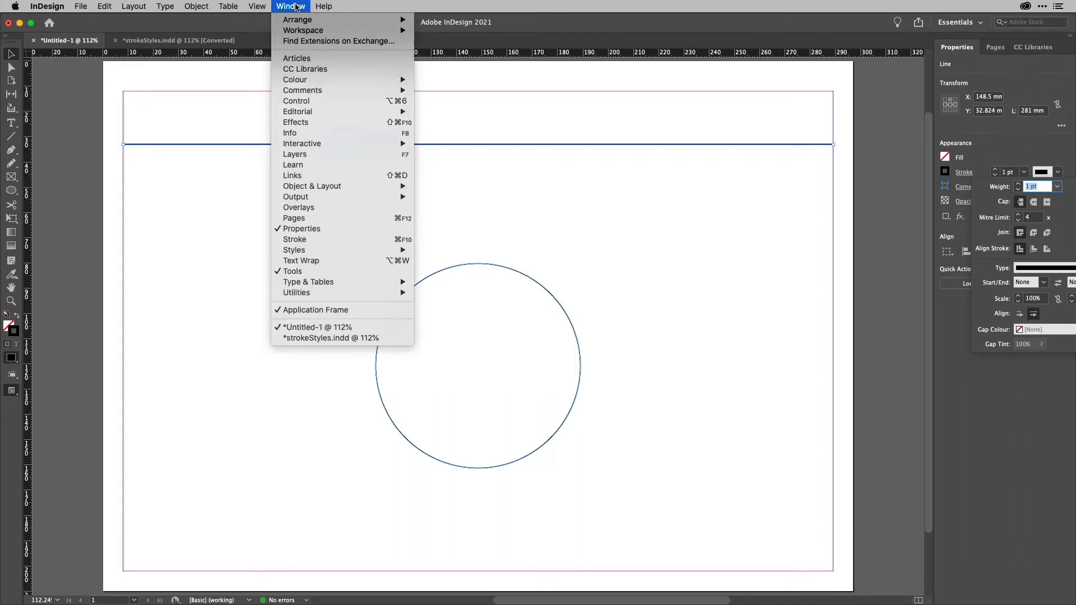
pyautogui.click(343, 240)
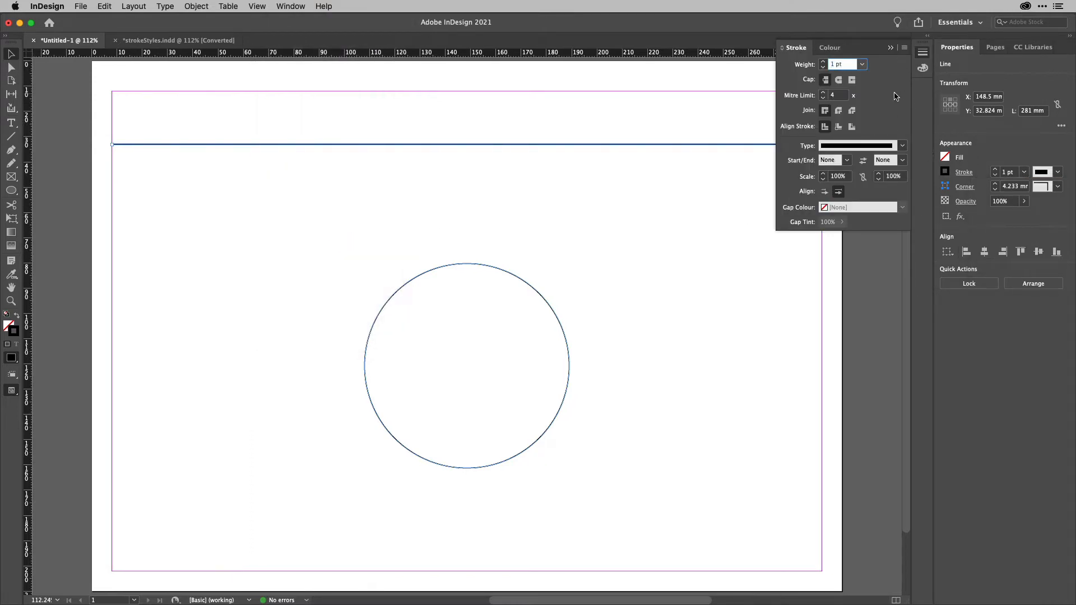
# Open the Stroke Styles dialog and browse through the preset stroke styles.
pyautogui.click(905, 49)
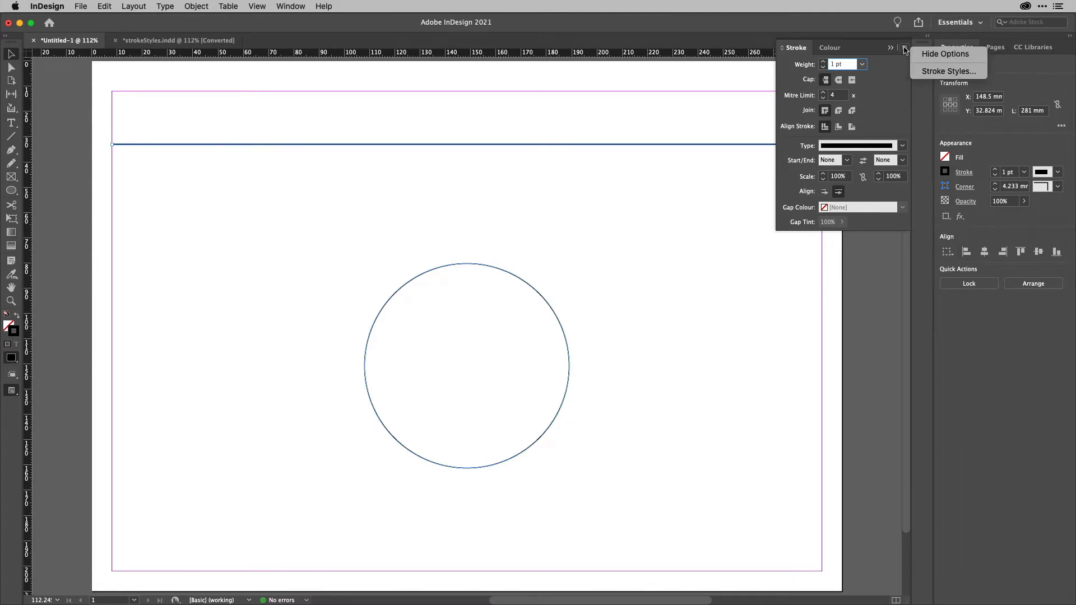
pyautogui.click(933, 72)
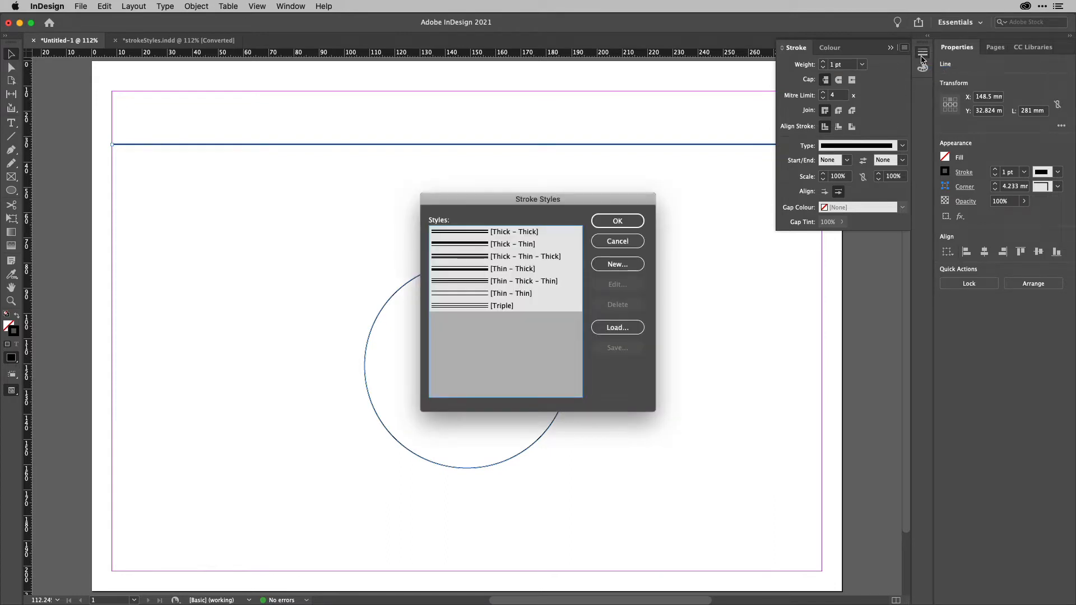
pyautogui.moveTo(535, 200)
pyautogui.mouseDown()
pyautogui.moveTo(452, 204)
pyautogui.moveTo(292, 173)
pyautogui.moveTo(166, 174)
pyautogui.mouseUp()
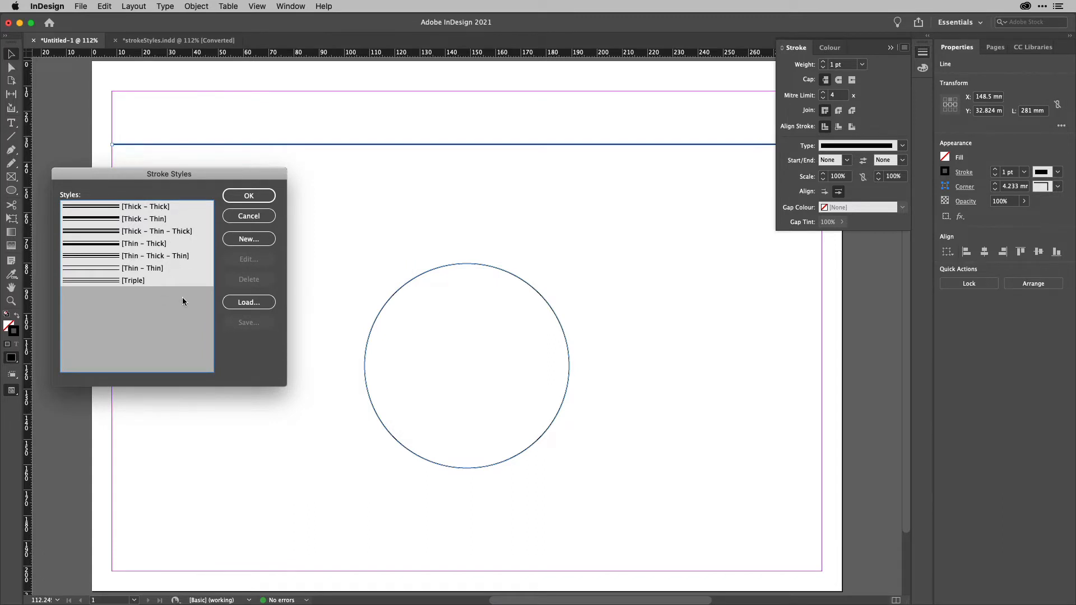
pyautogui.click(163, 282)
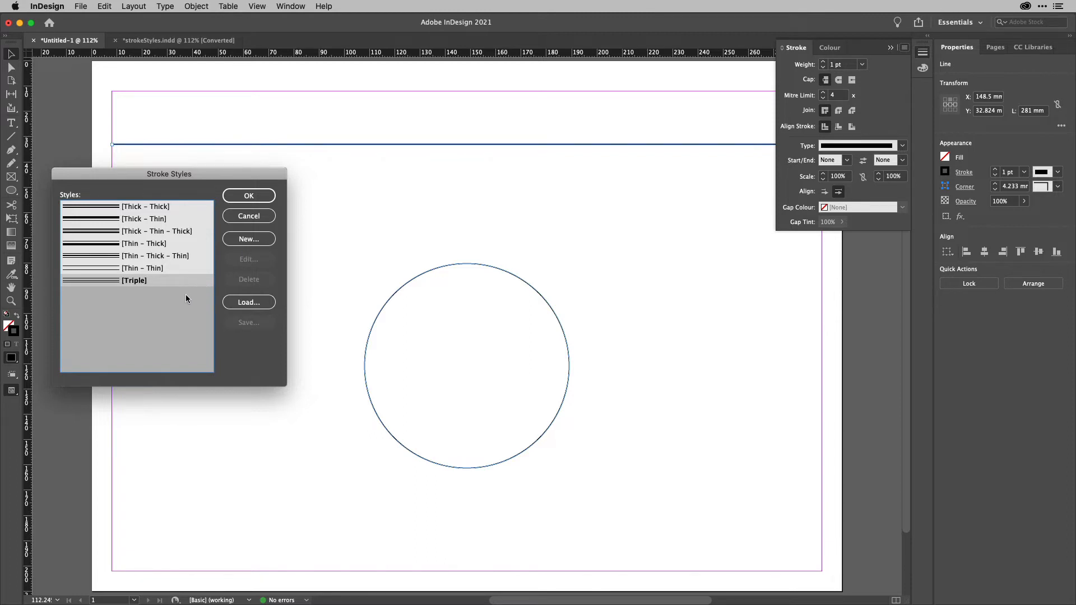
pyautogui.click(174, 207)
pyautogui.click(171, 220)
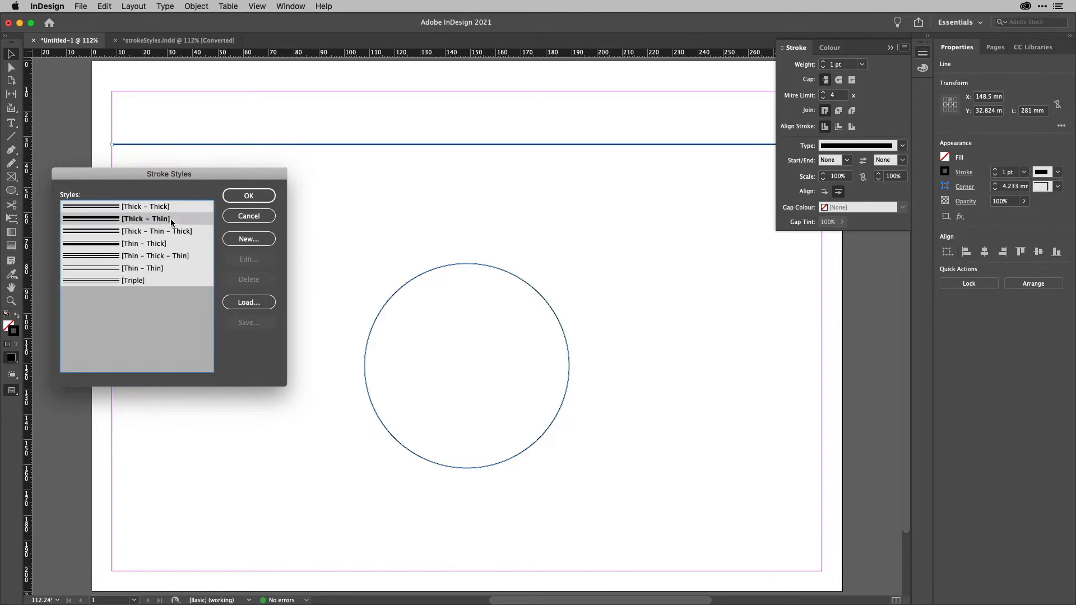
pyautogui.click(166, 231)
pyautogui.click(155, 243)
pyautogui.click(152, 256)
pyautogui.click(149, 268)
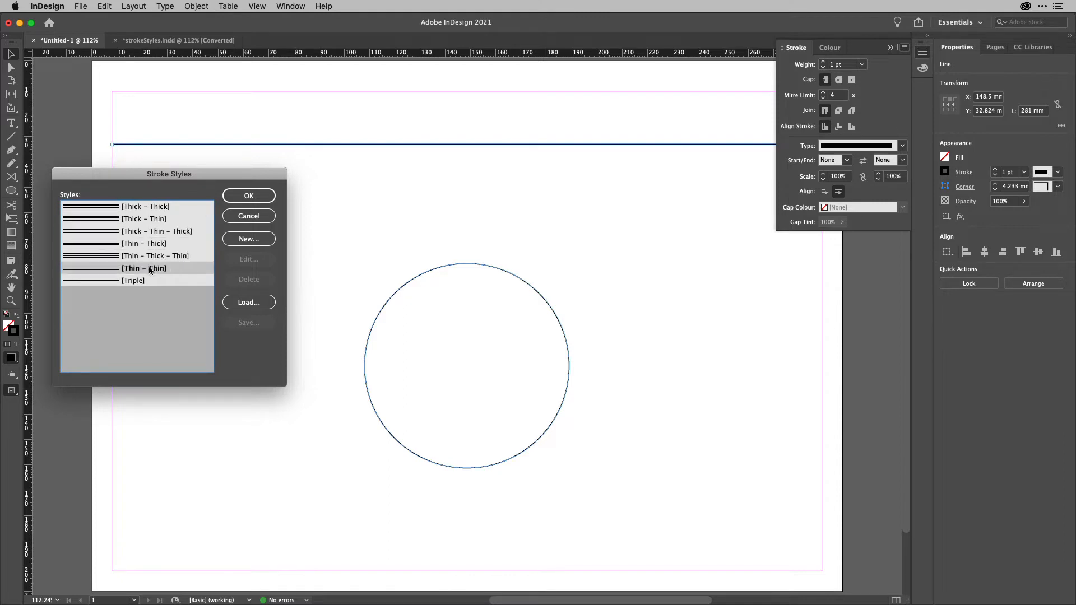
pyautogui.click(140, 280)
pyautogui.click(154, 302)
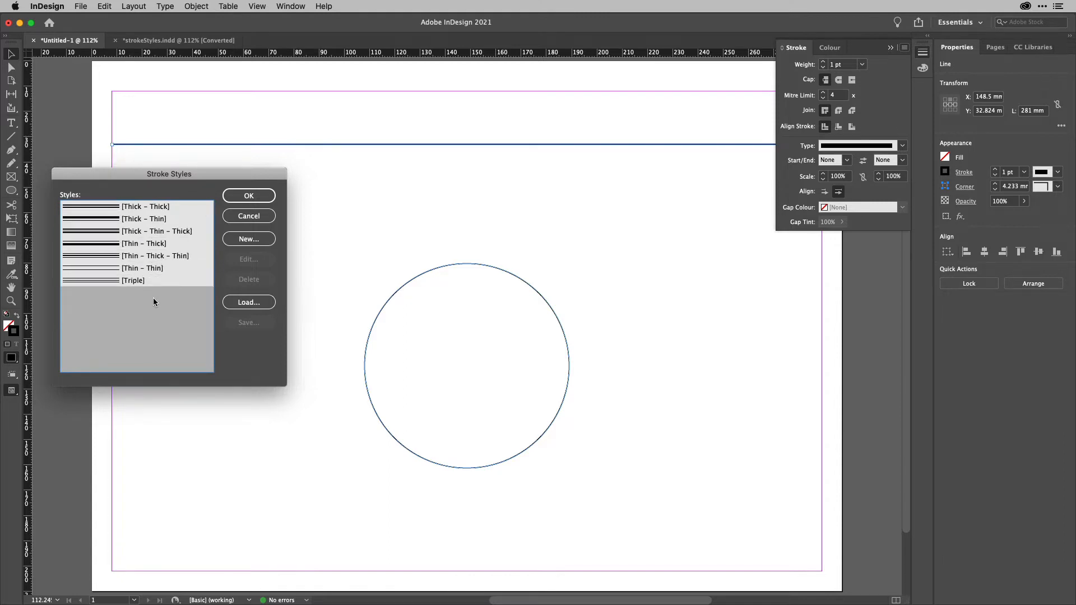
# Start a new dash stroke style and add several dashes of varying widths to its pattern.
pyautogui.click(245, 239)
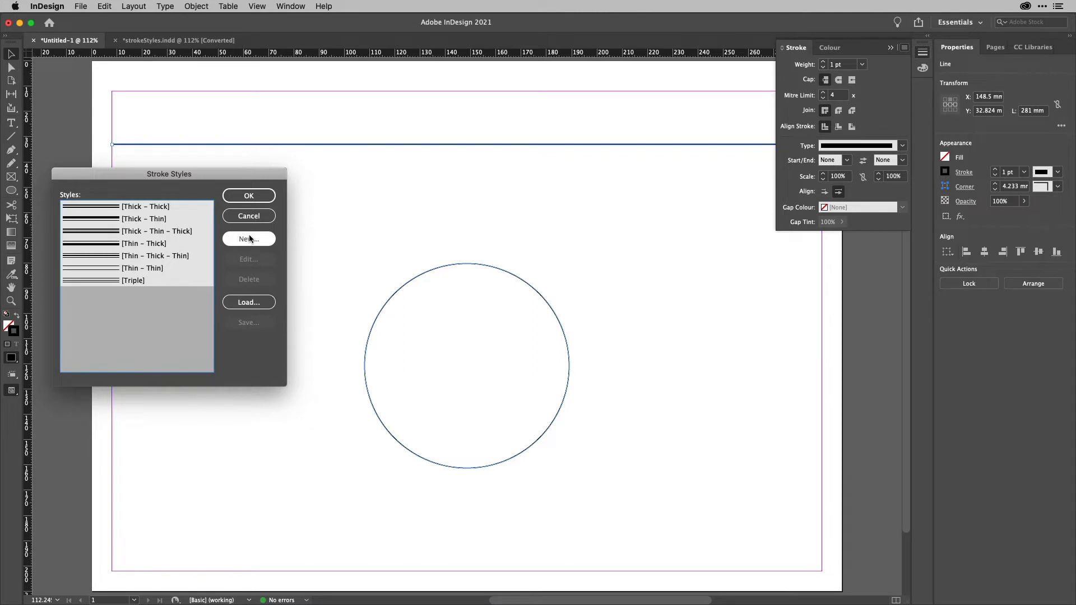
pyautogui.moveTo(570, 176)
pyautogui.mouseDown()
pyautogui.moveTo(574, 213)
pyautogui.moveTo(639, 163)
pyautogui.moveTo(551, 191)
pyautogui.mouseUp()
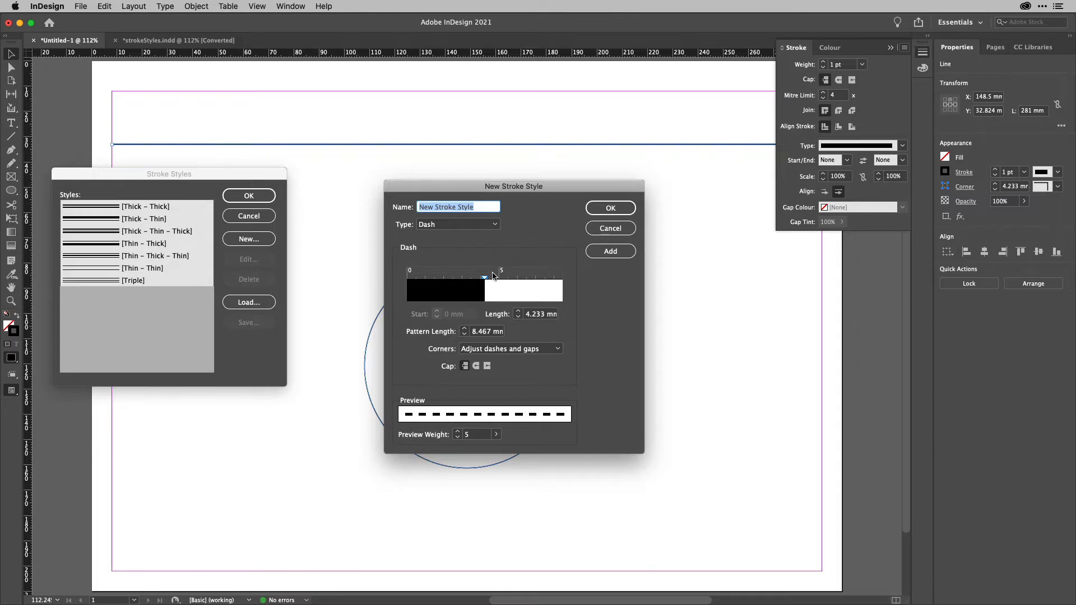
pyautogui.moveTo(485, 279)
pyautogui.mouseDown()
pyautogui.moveTo(432, 281)
pyautogui.moveTo(553, 297)
pyautogui.mouseUp()
pyautogui.click(452, 289)
pyautogui.click(489, 284)
pyautogui.click(547, 297)
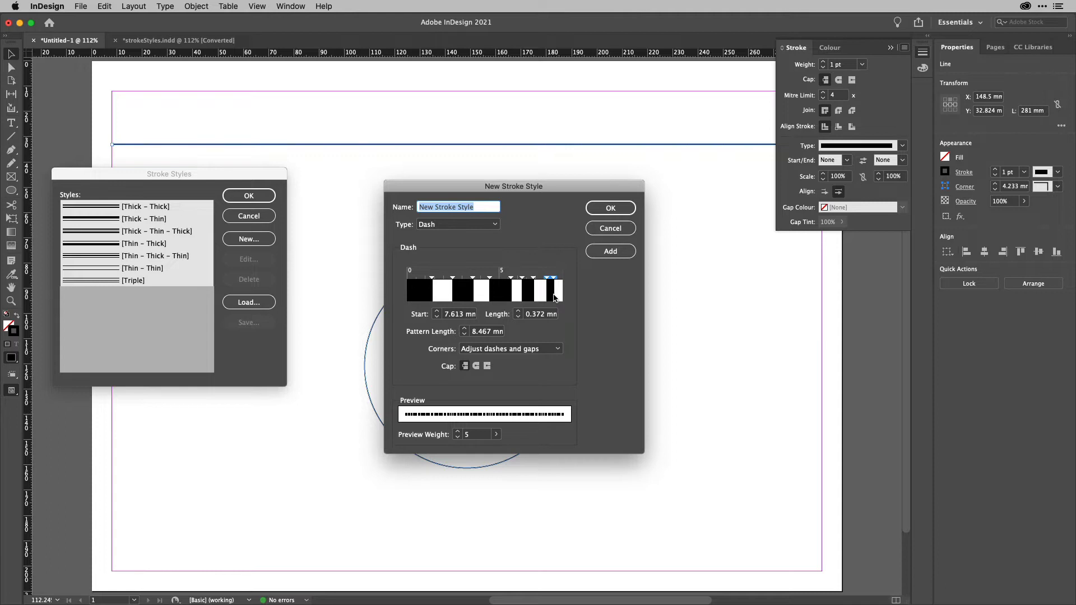
# Name the new stroke style Dash1, add it, and close both stroke style dialogs.
pyautogui.write('Dash1')
pyautogui.click(627, 252)
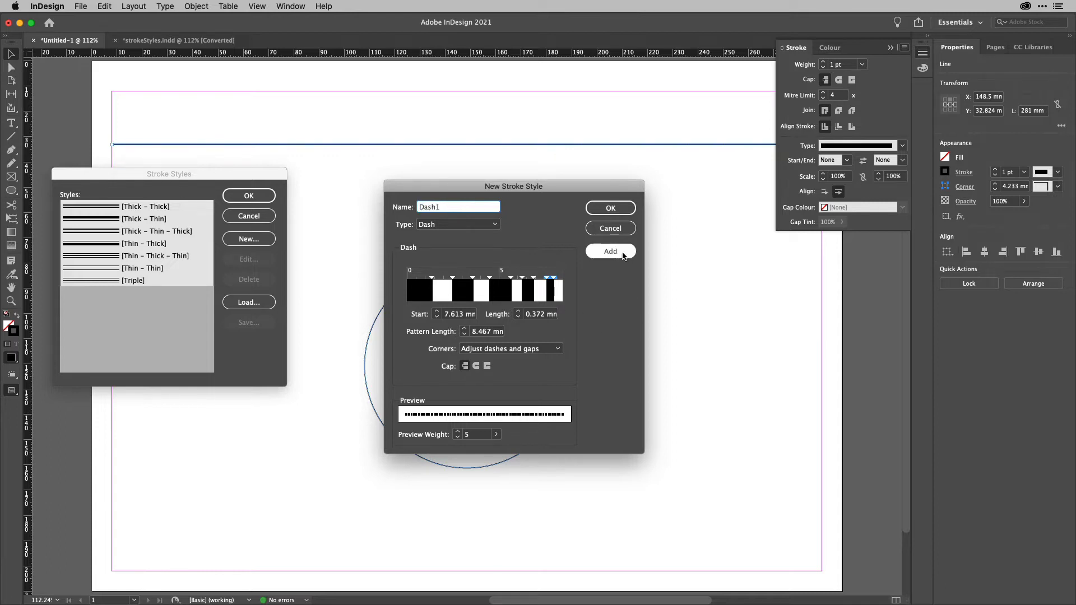
pyautogui.click(611, 208)
pyautogui.click(249, 196)
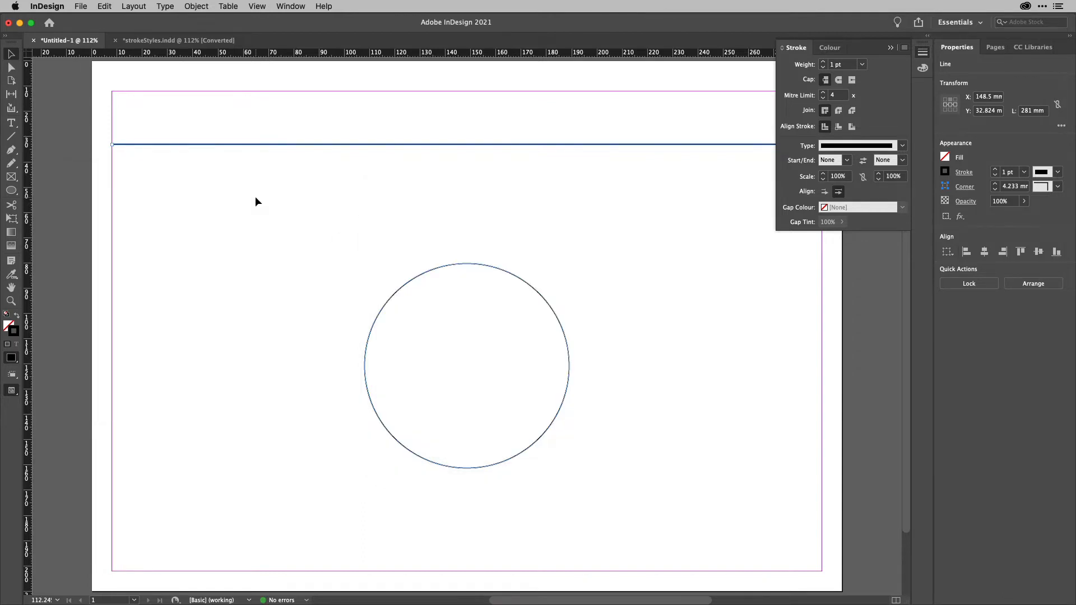
# Apply the Dash1 stroke type to the horizontal line and set its stroke weight to 50 pt.
pyautogui.click(902, 146)
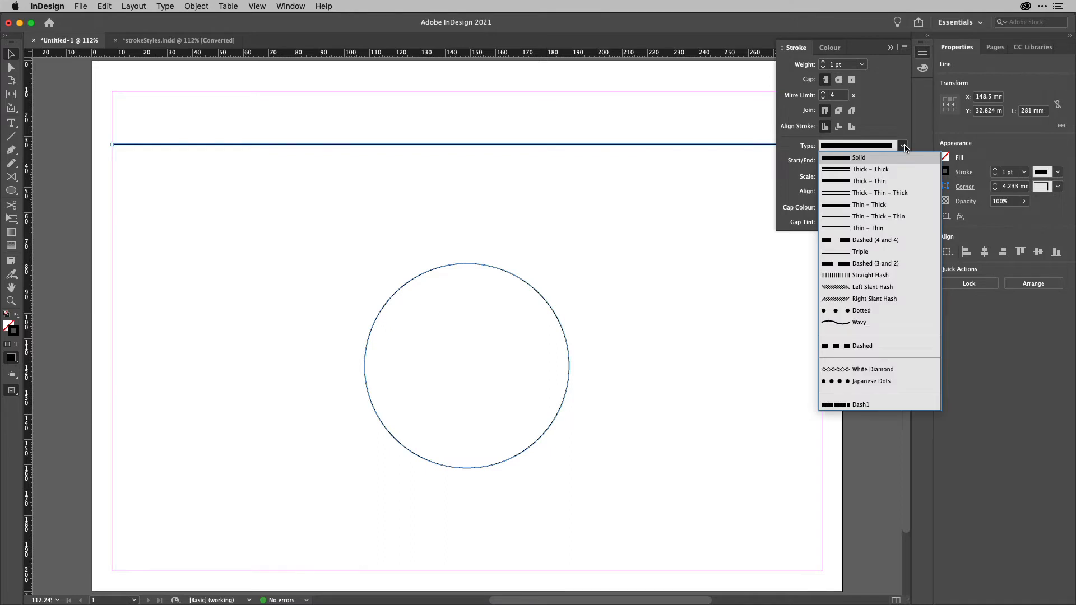
pyautogui.click(863, 405)
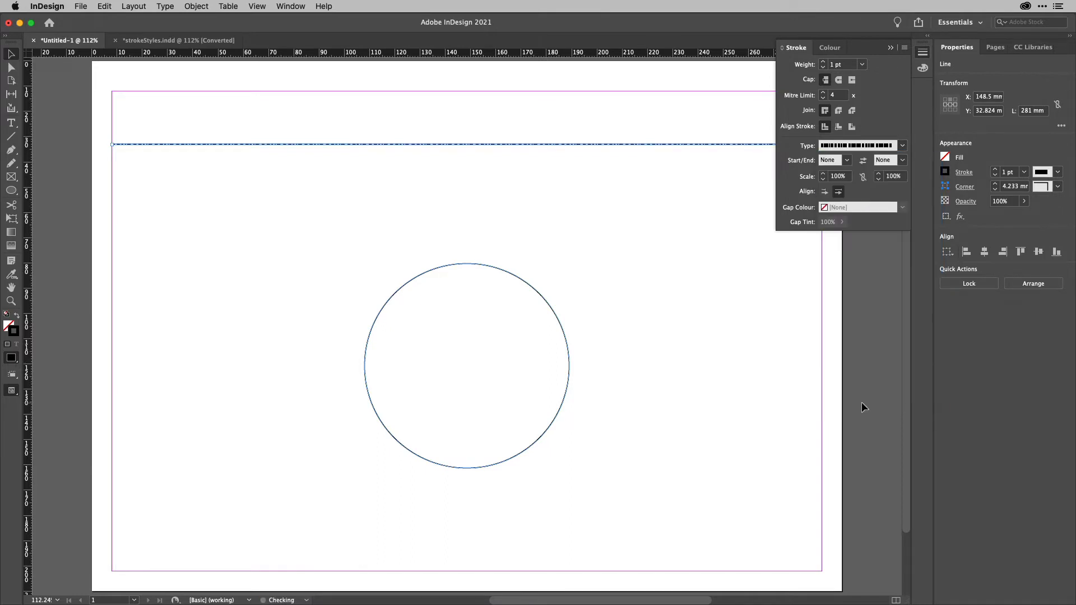
pyautogui.click(844, 65)
pyautogui.write('50')
pyautogui.press('Return')
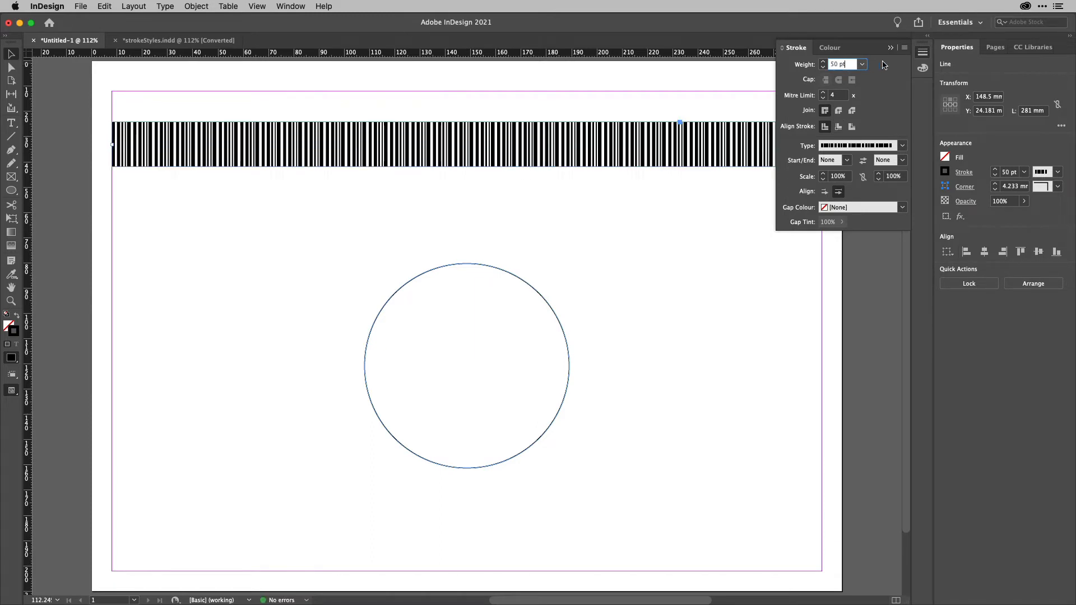
# Open the Stroke Styles dialog and open the Dash1 style for editing.
pyautogui.click(905, 47)
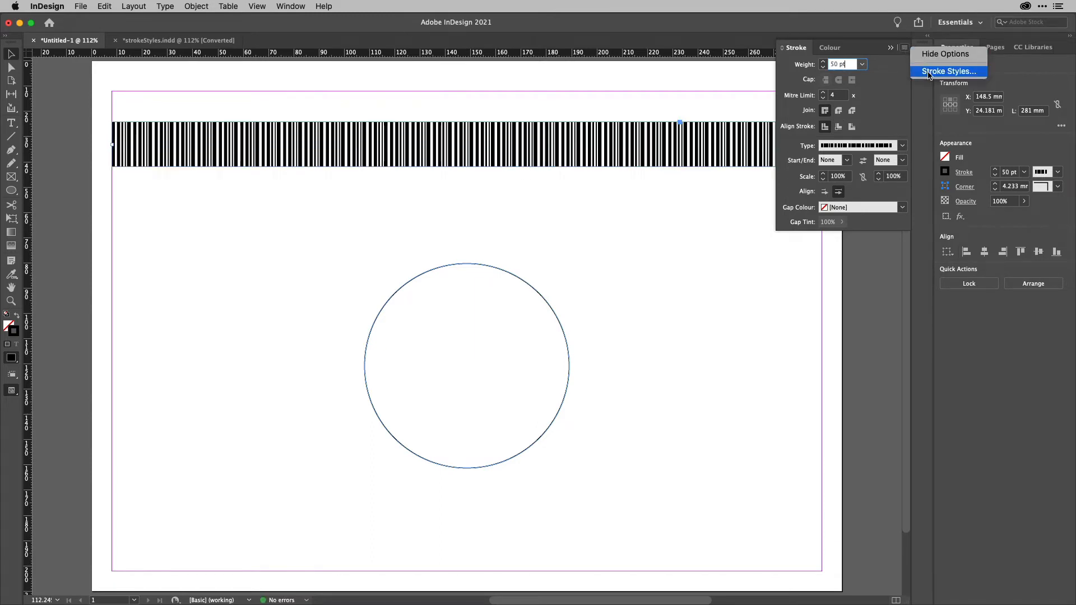
pyautogui.click(948, 71)
pyautogui.moveTo(196, 174); pyautogui.dragTo(198, 235)
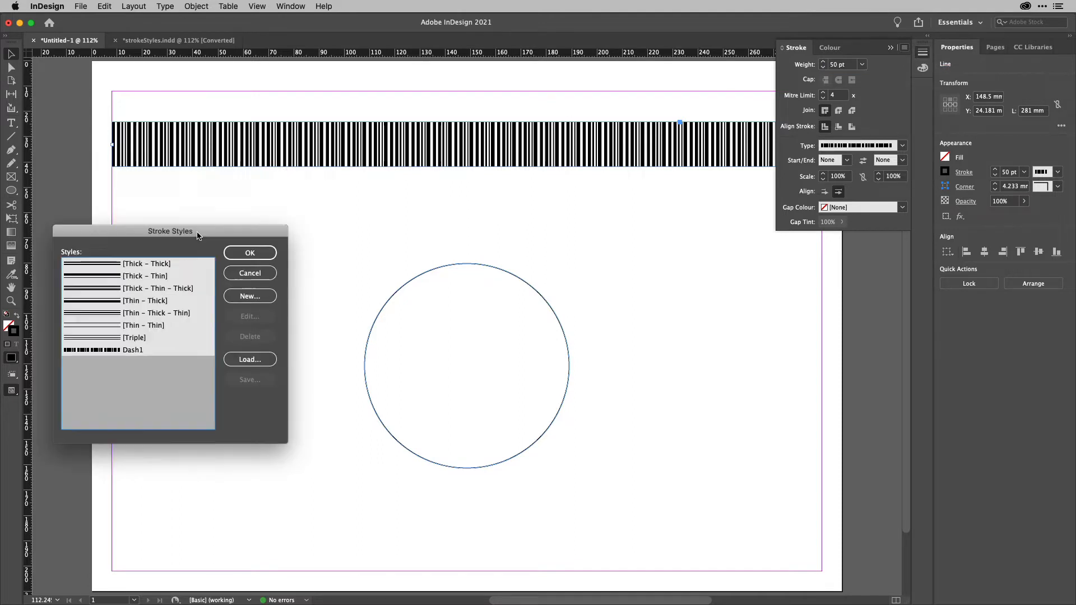
pyautogui.click(154, 351)
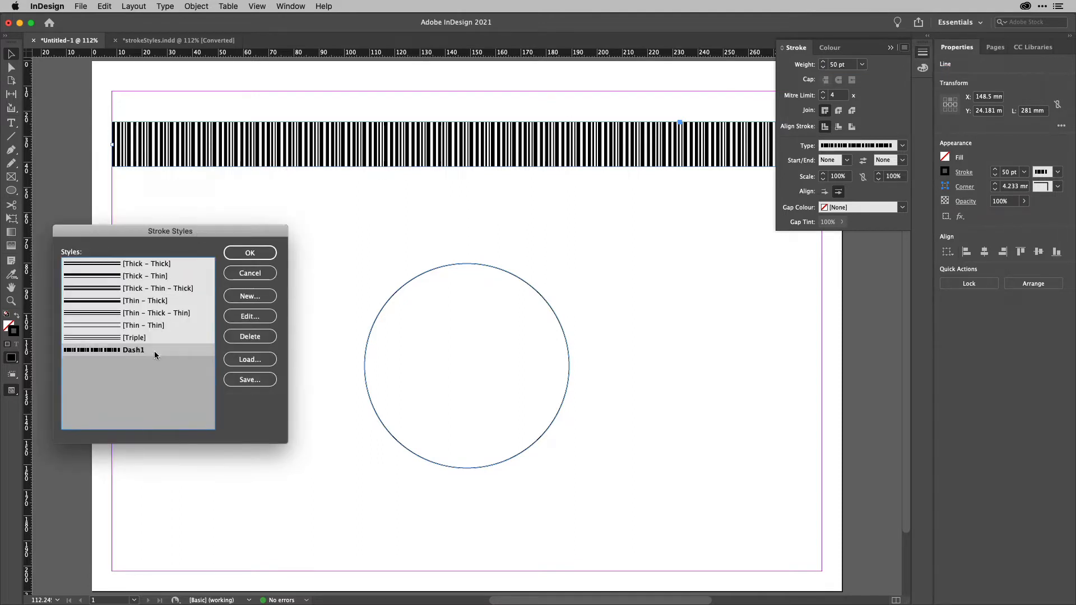
pyautogui.click(250, 317)
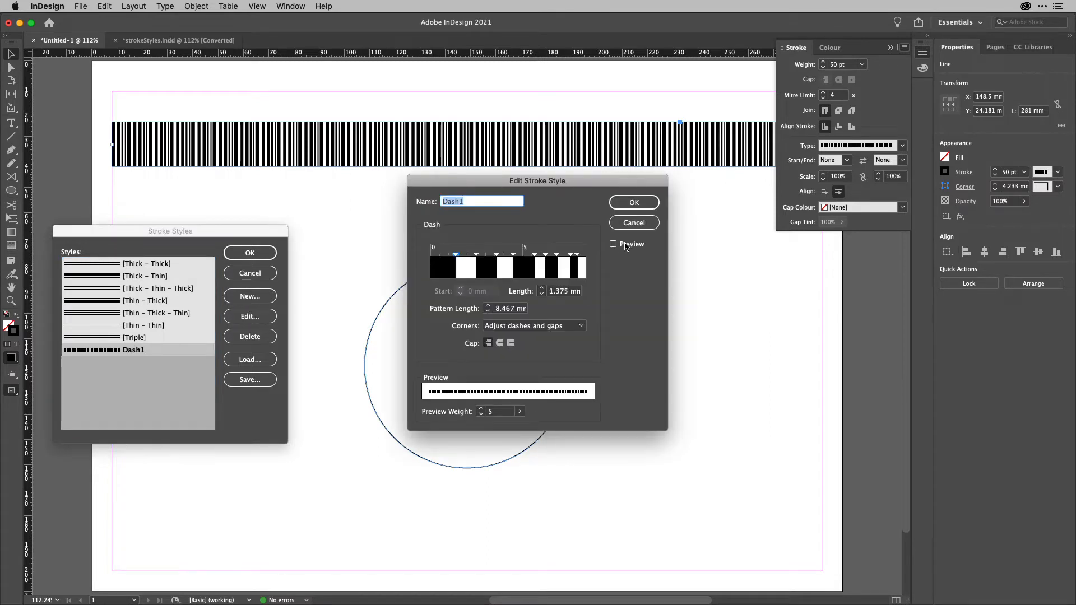
# Turn on preview and shift one of the dashes in the Dash1 pattern.
pyautogui.click(626, 247)
pyautogui.moveTo(591, 183); pyautogui.dragTo(763, 272)
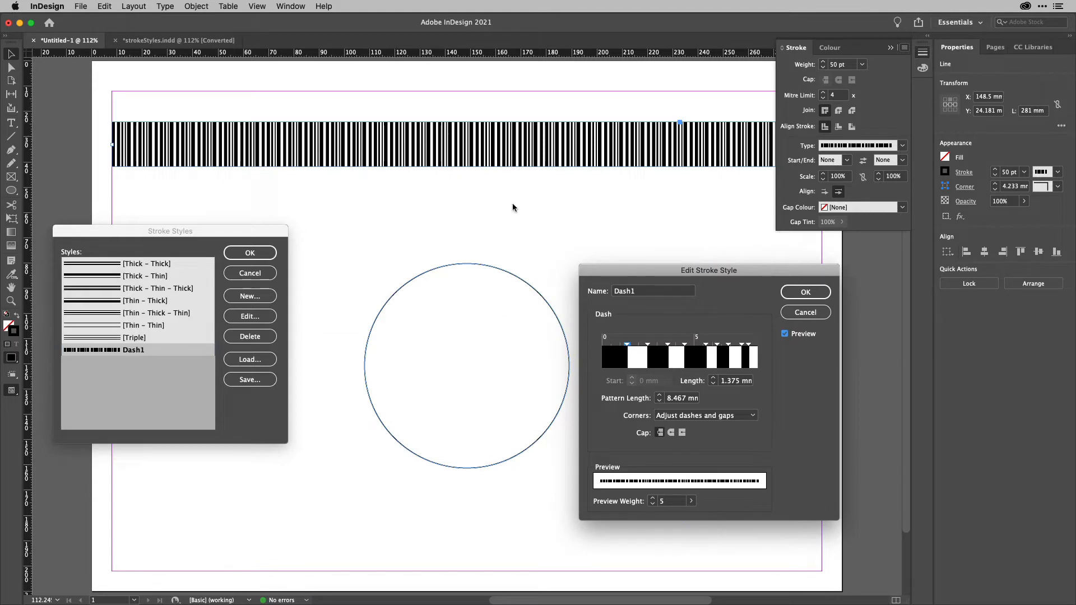
pyautogui.moveTo(662, 363)
pyautogui.mouseDown()
pyautogui.moveTo(650, 362)
pyautogui.moveTo(682, 362)
pyautogui.mouseUp()
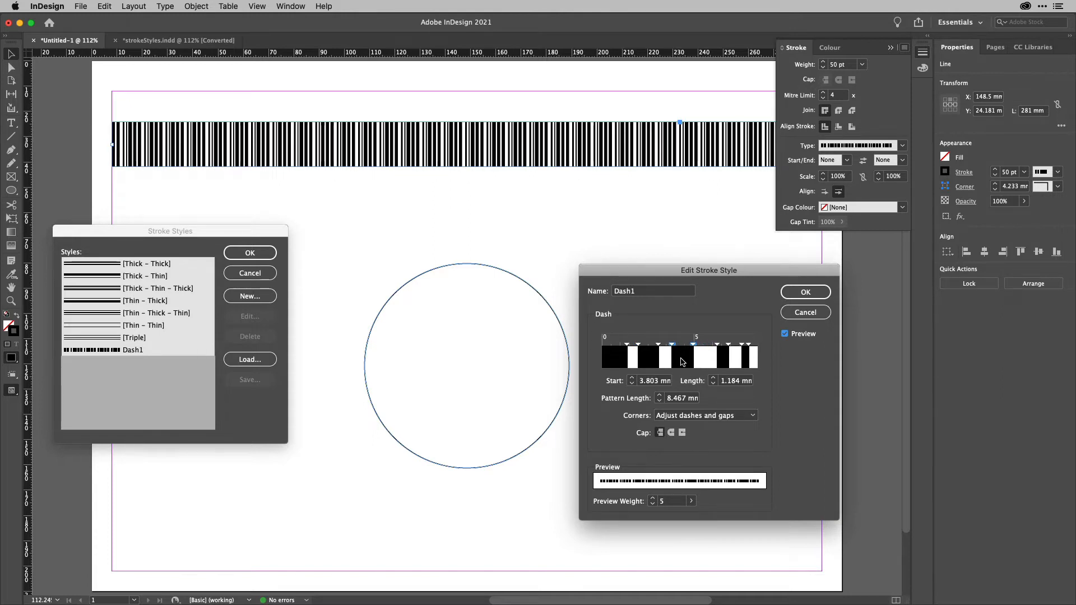
pyautogui.rightClick(684, 400)
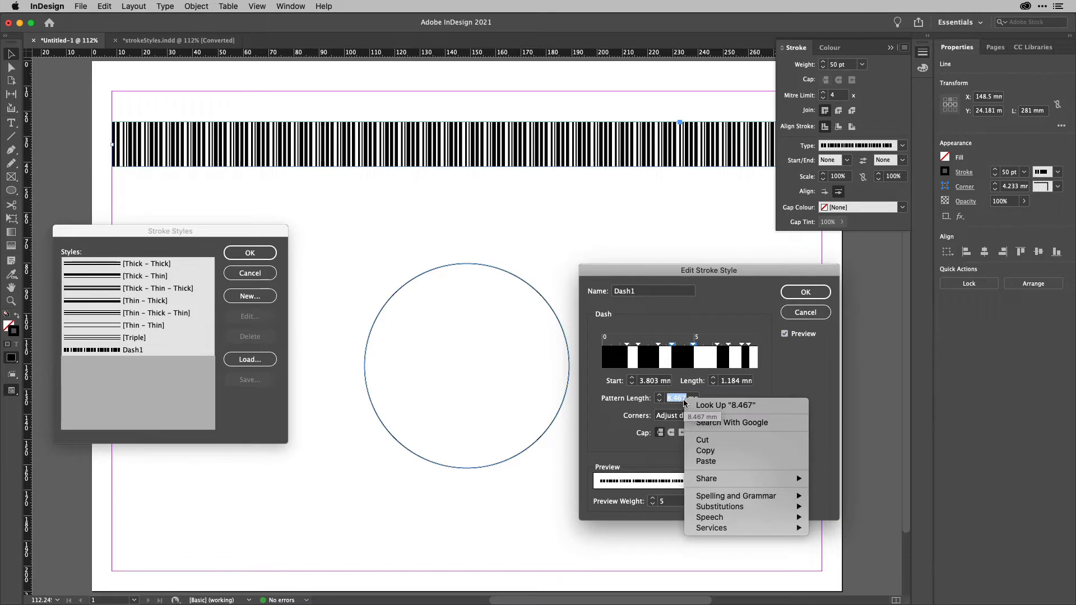
pyautogui.press('Escape')
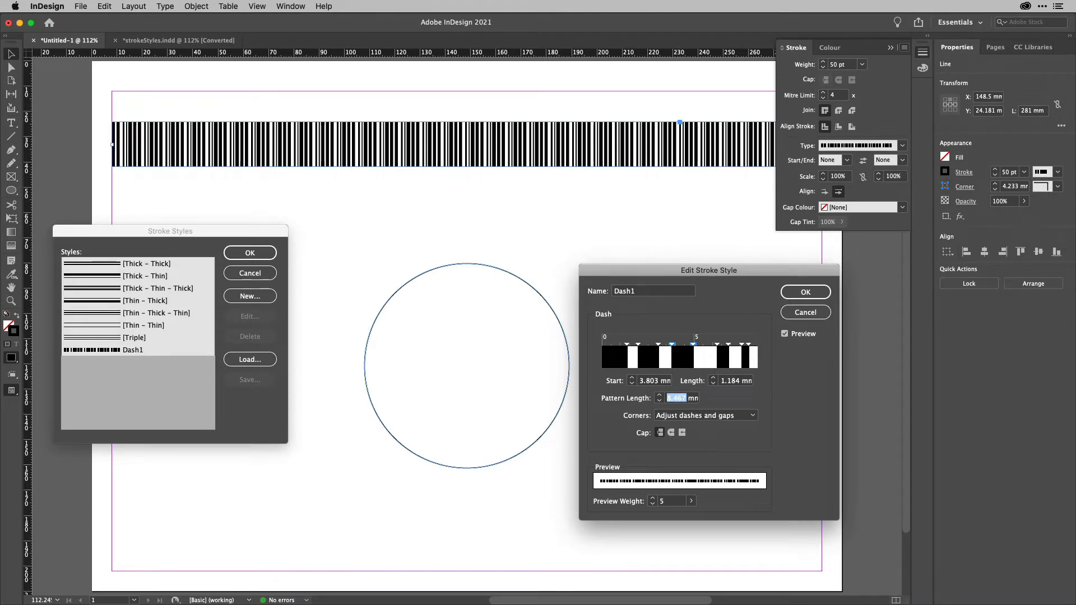
# Set the Dash1 pattern length to 20 mm.
pyautogui.click(682, 398)
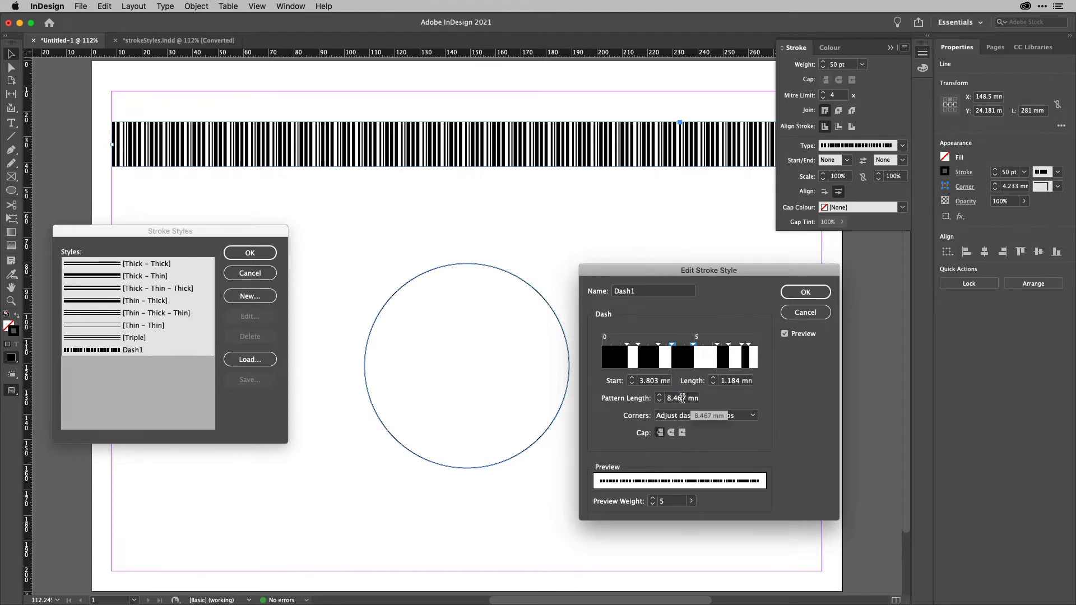
pyautogui.moveTo(682, 398); pyautogui.dragTo(667, 400)
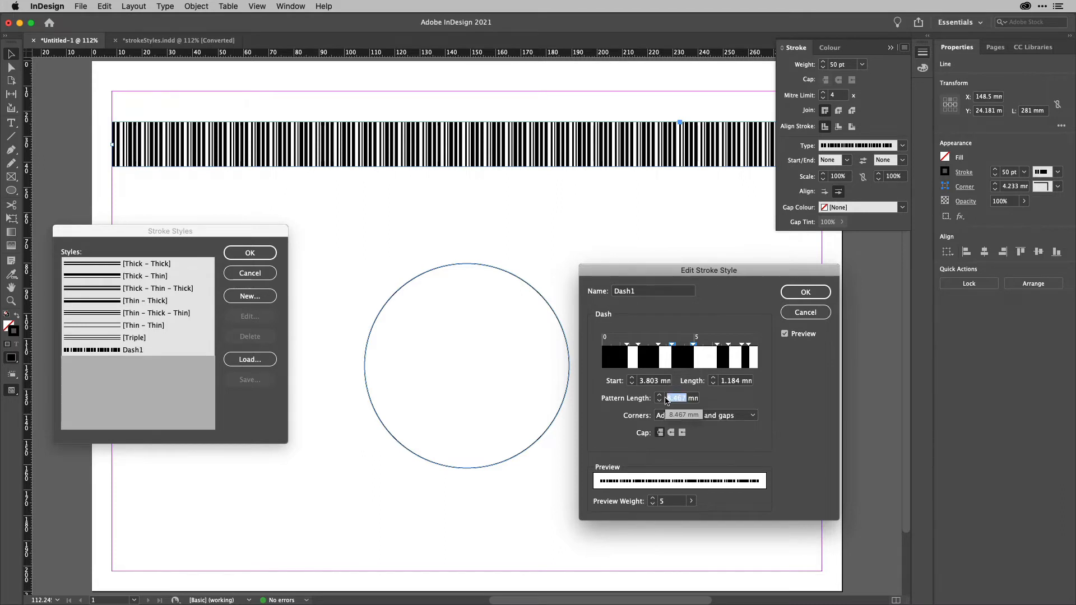
pyautogui.write('2')
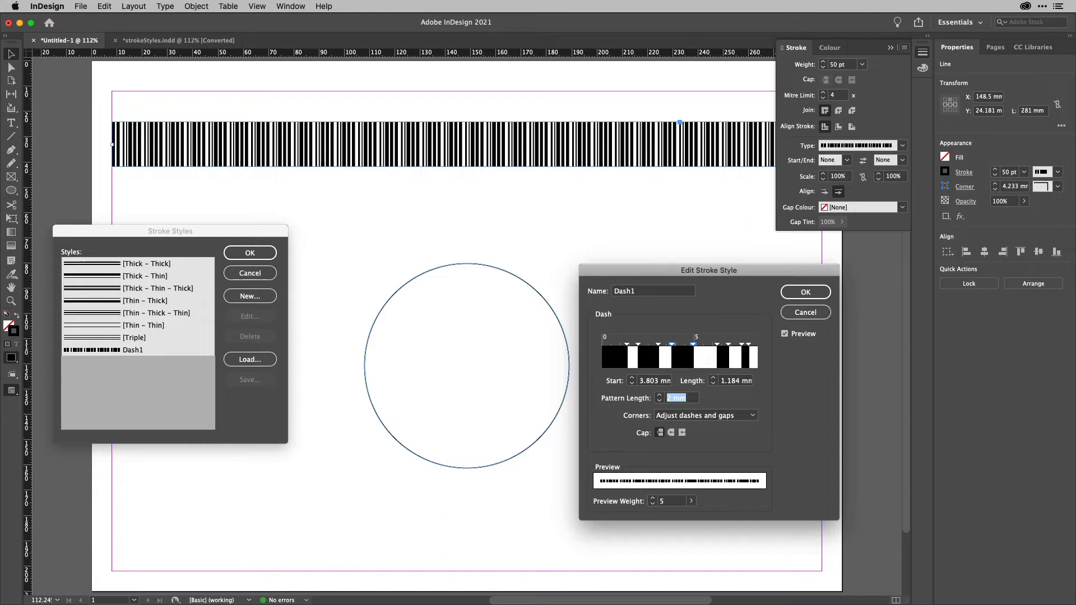
pyautogui.click(671, 398)
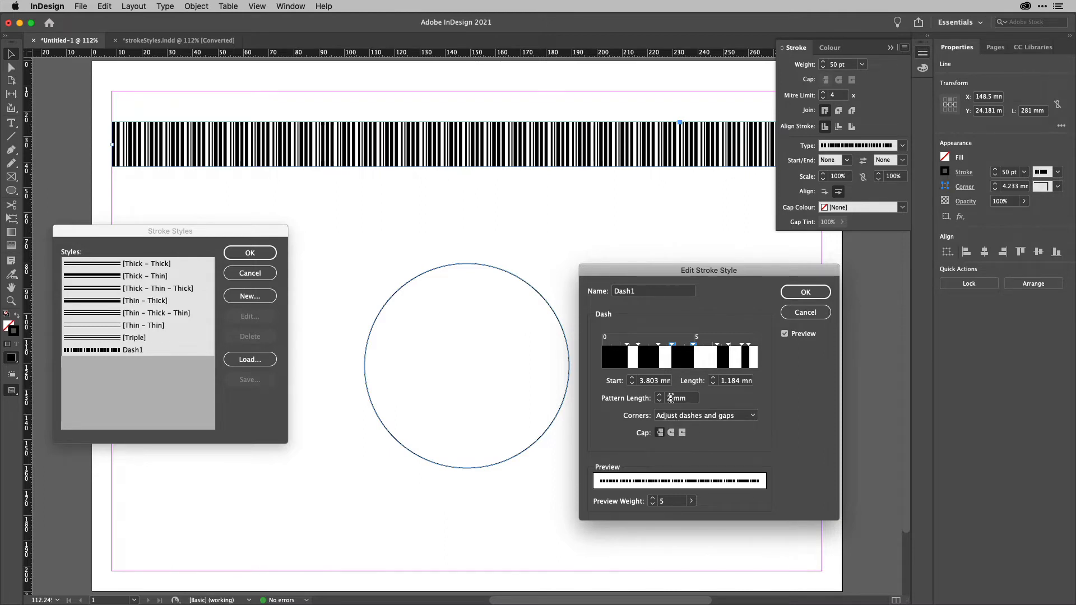
pyautogui.write('0')
pyautogui.press('Tab')
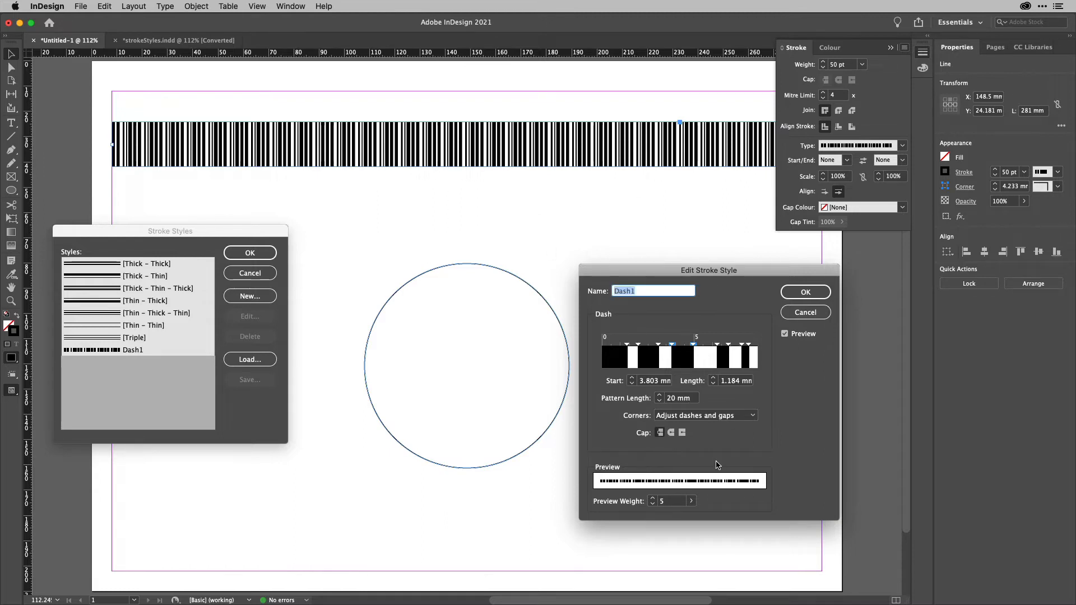
# Nudge another dash in the pattern and confirm the edited Dash1 style.
pyautogui.click(715, 360)
pyautogui.moveTo(715, 361)
pyautogui.mouseDown()
pyautogui.moveTo(728, 359)
pyautogui.moveTo(711, 360)
pyautogui.mouseUp()
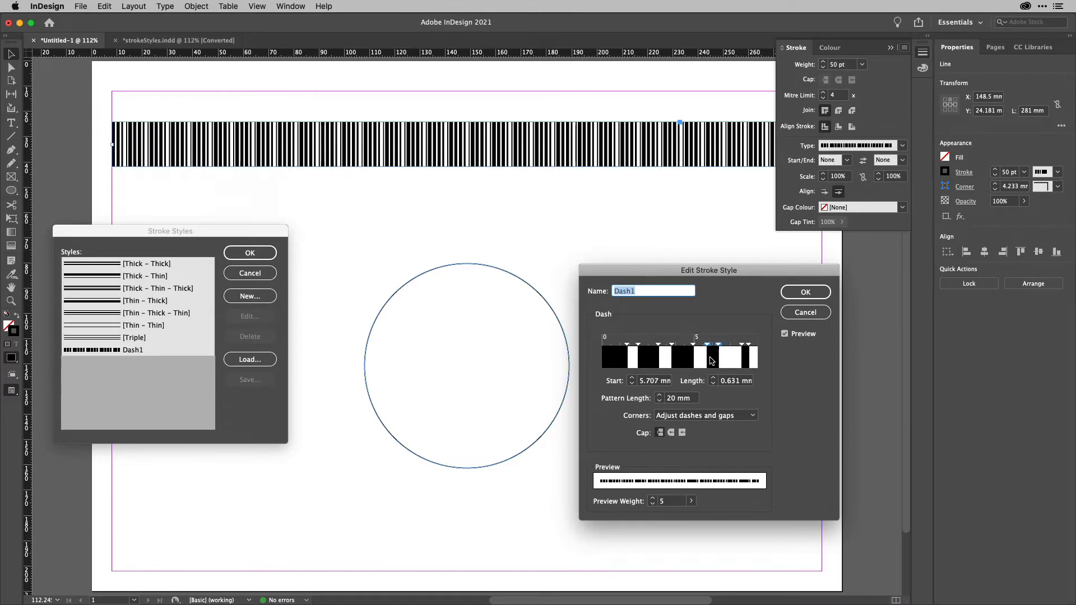
pyautogui.click(811, 294)
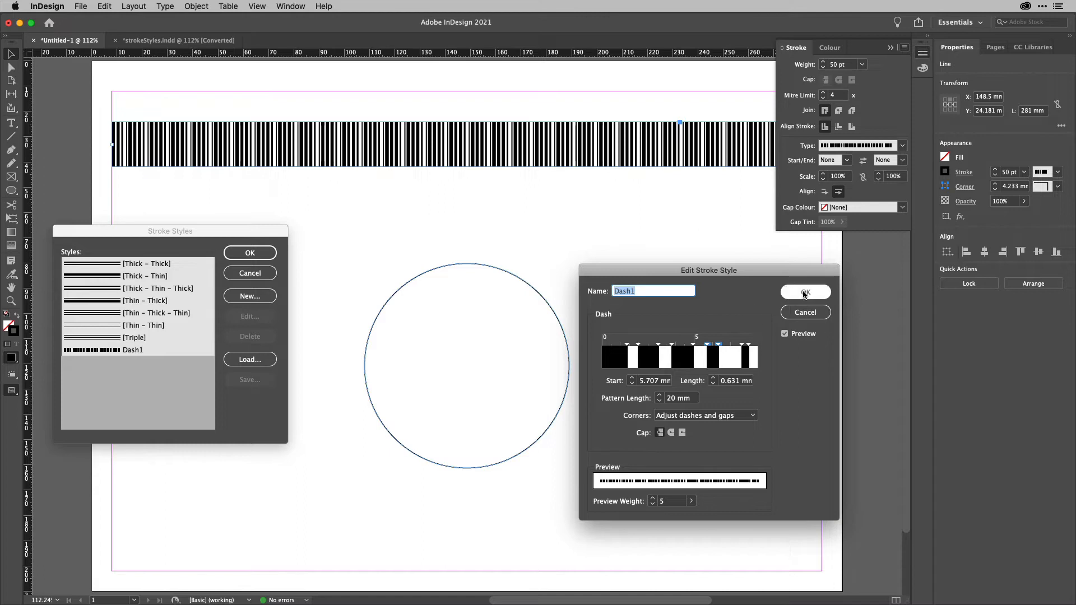
pyautogui.click(805, 293)
# Start a new stroke style named Dots1 and set its type to Dotted.
pyautogui.click(240, 297)
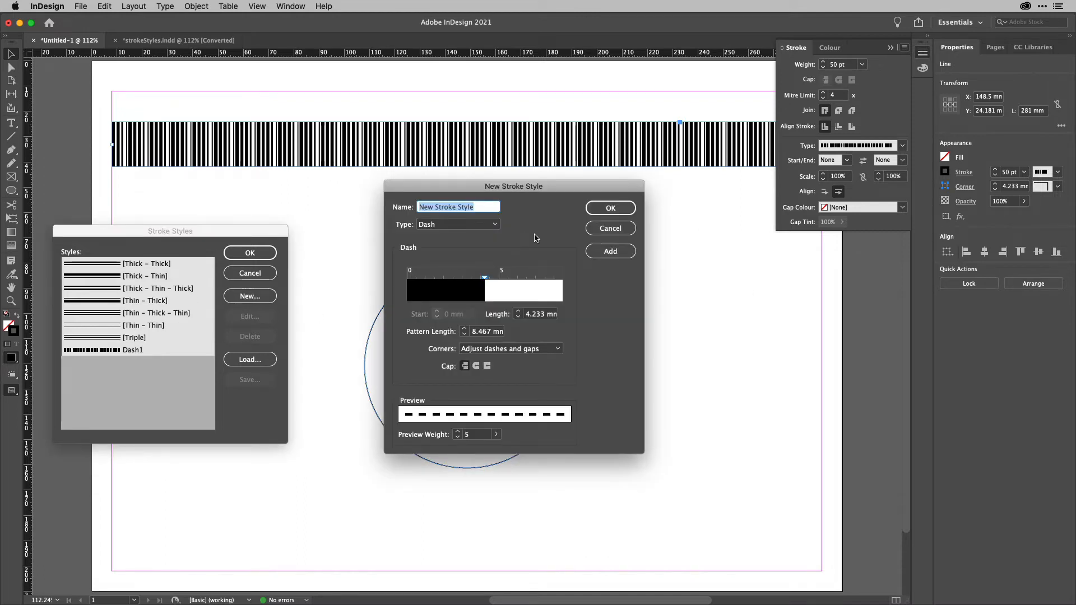
pyautogui.write('Dots1')
pyautogui.click(493, 224)
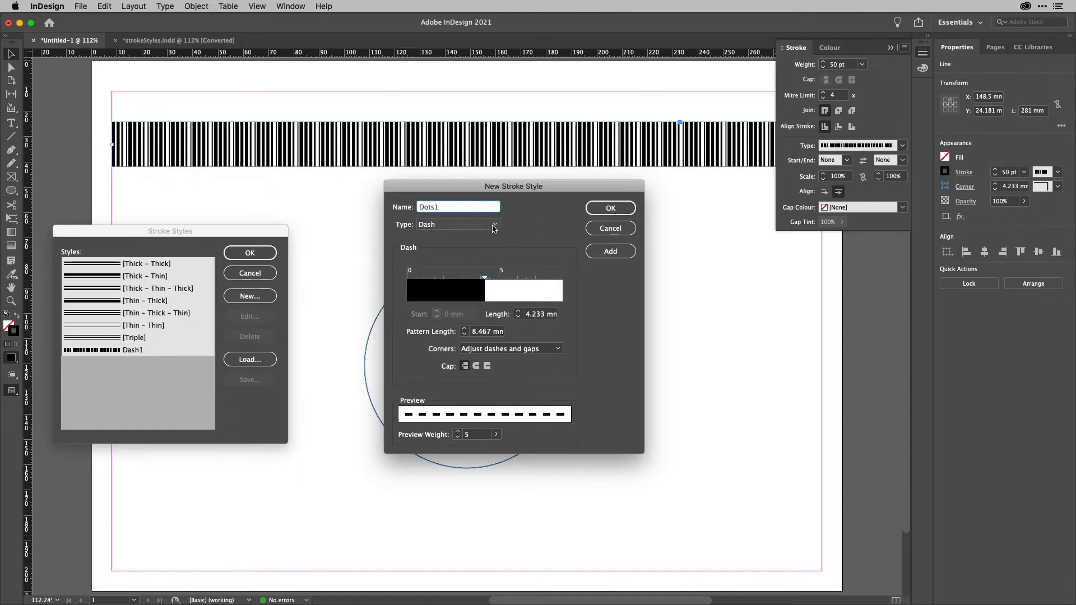
pyautogui.click(477, 248)
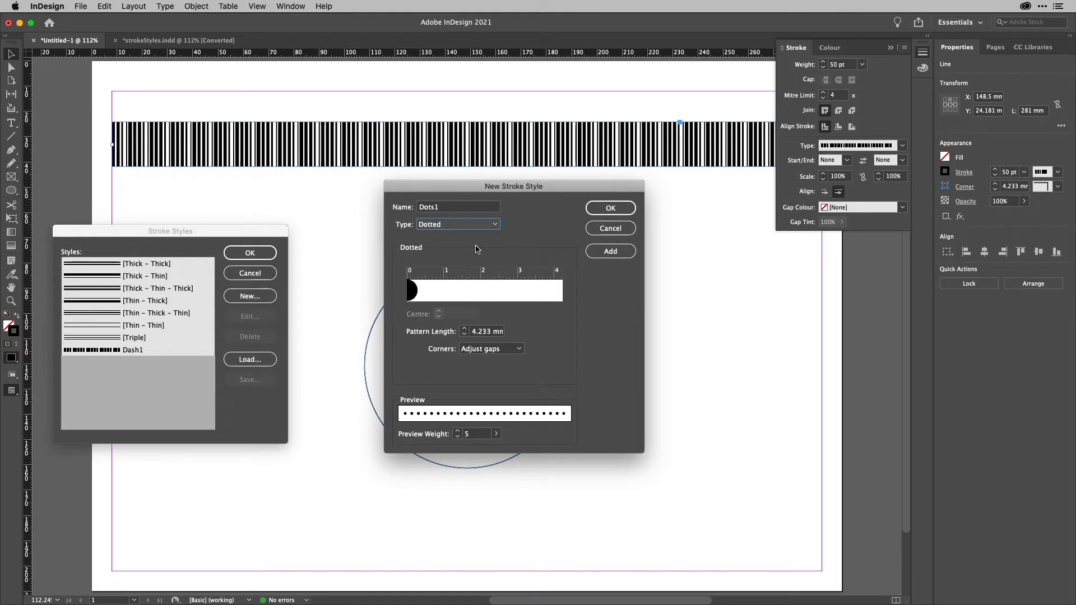
# Add a second dot to the Dots1 pattern and set the pattern length to 9 mm.
pyautogui.click(457, 296)
pyautogui.moveTo(456, 295); pyautogui.dragTo(529, 291)
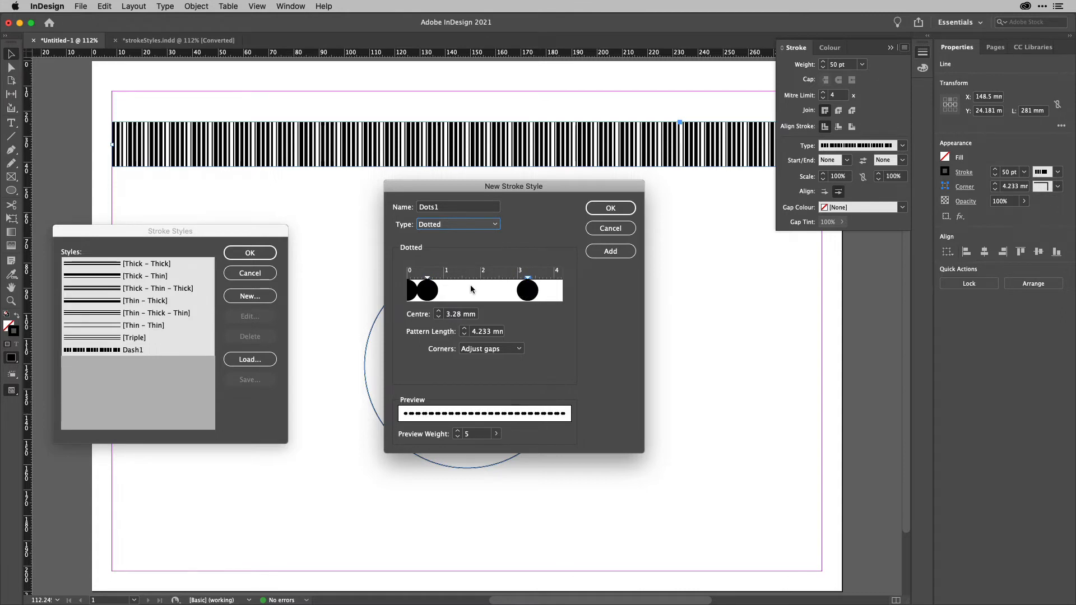
pyautogui.click(484, 332)
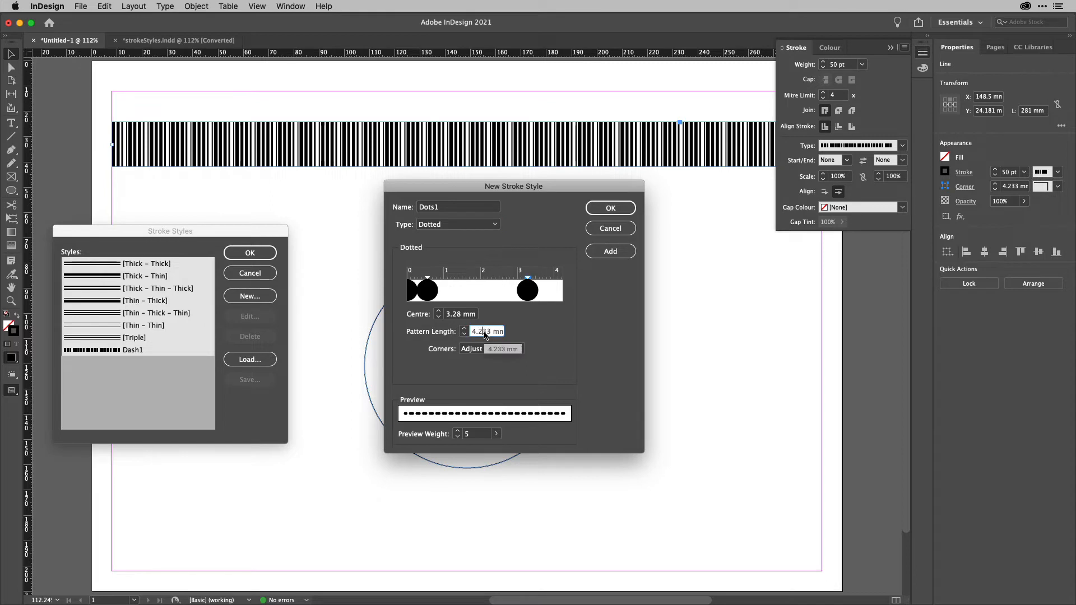
pyautogui.write('50')
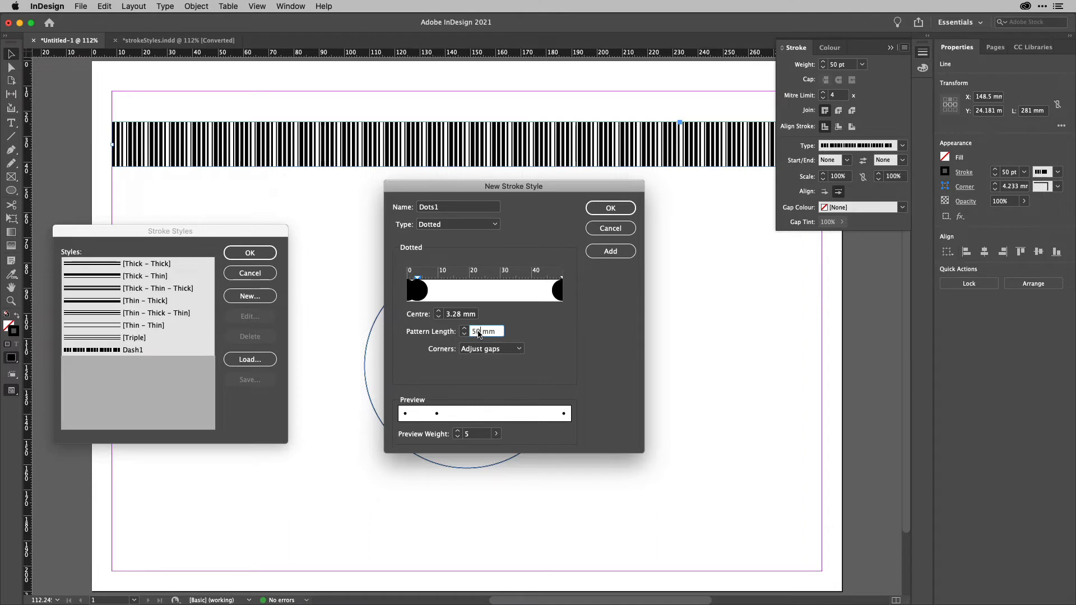
pyautogui.press('BackSpace')
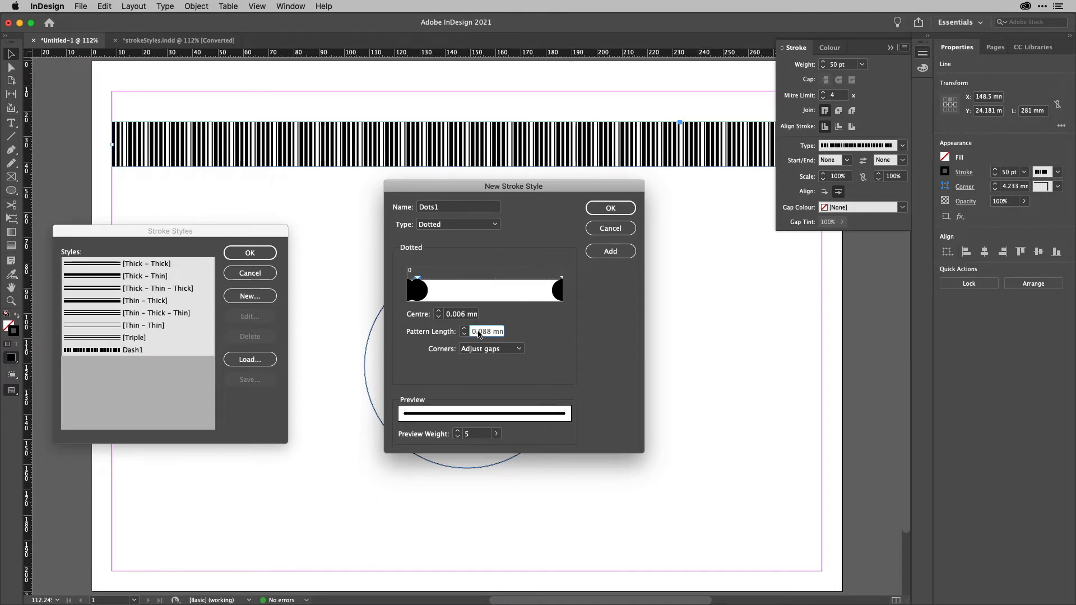
pyautogui.write('8')
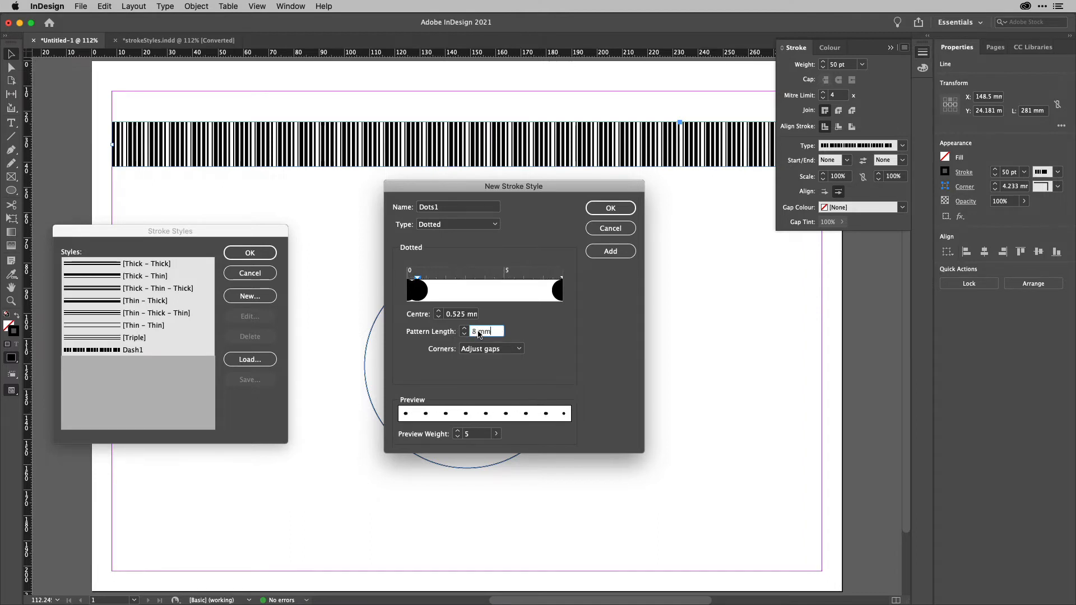
pyautogui.press('Up')
# Raise the preview weight to 13.75, move the second dot to a centre of about 6.5 mm, and add Dots1.
pyautogui.click(496, 434)
pyautogui.moveTo(449, 453); pyautogui.dragTo(478, 450)
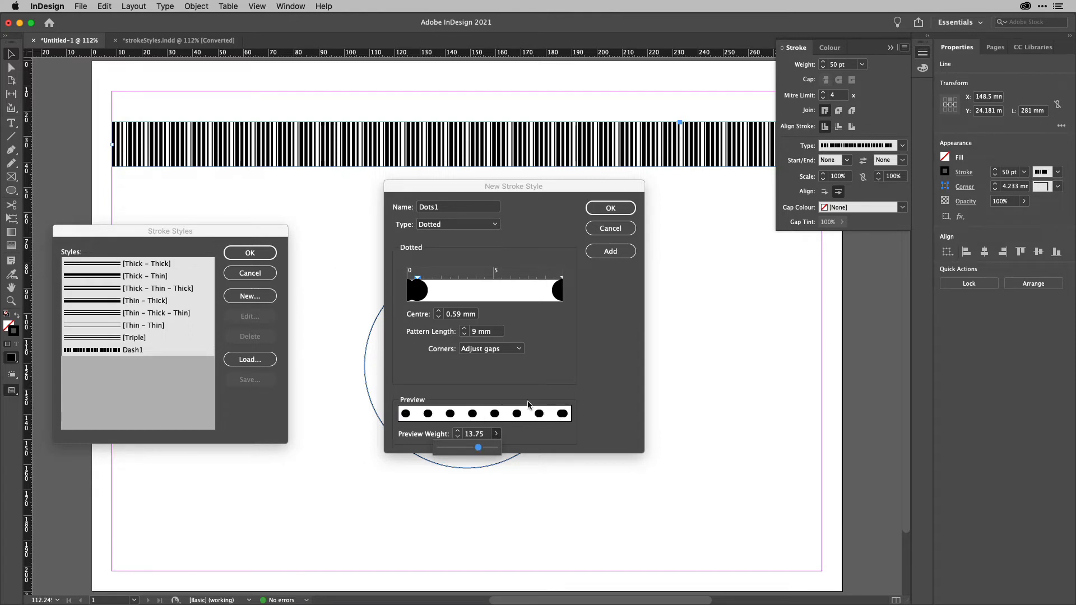
pyautogui.click(558, 328)
pyautogui.moveTo(426, 290); pyautogui.dragTo(524, 295)
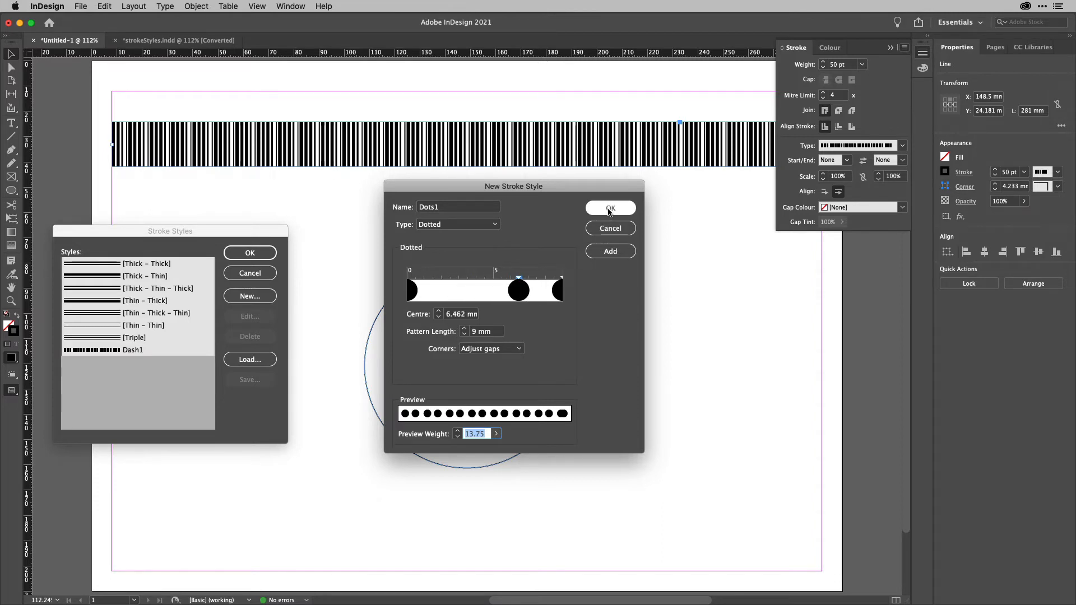
pyautogui.click(611, 253)
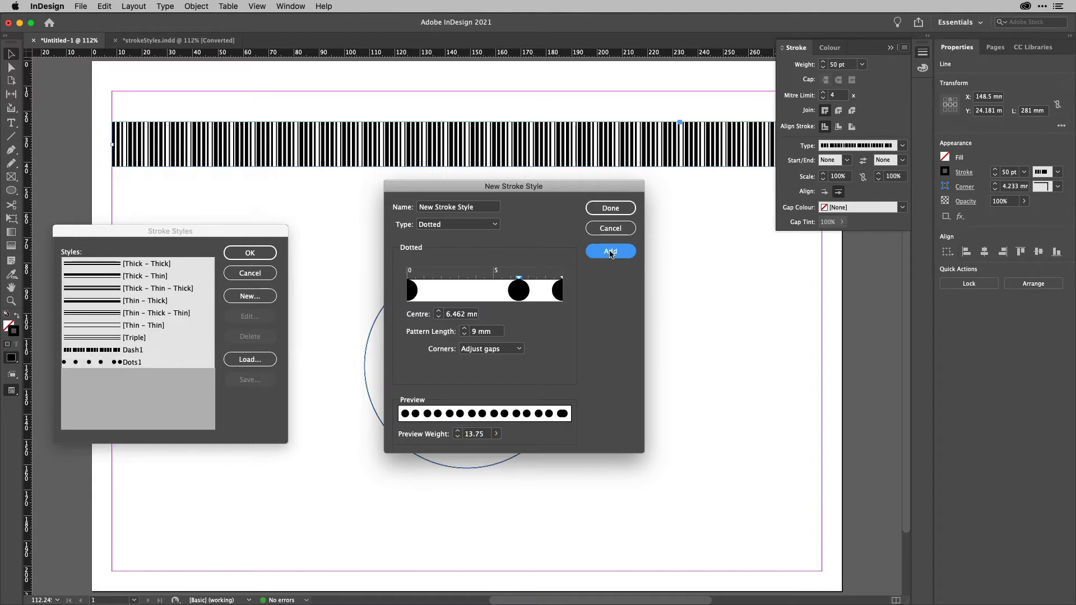
# Switch the new stroke style's type to Stripe and name it Stripe1.
pyautogui.click(473, 226)
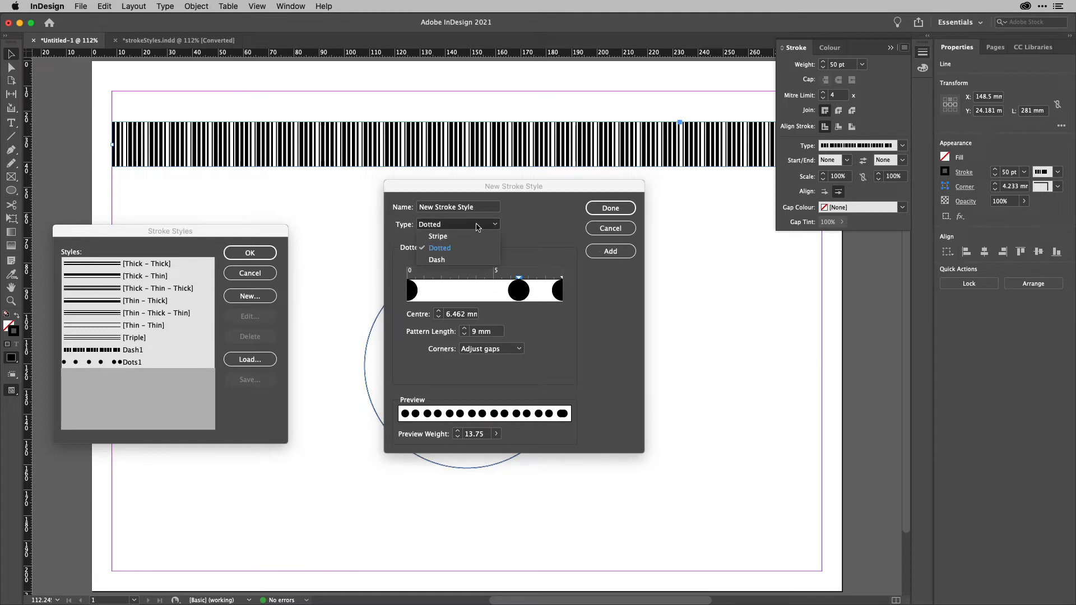
pyautogui.click(471, 237)
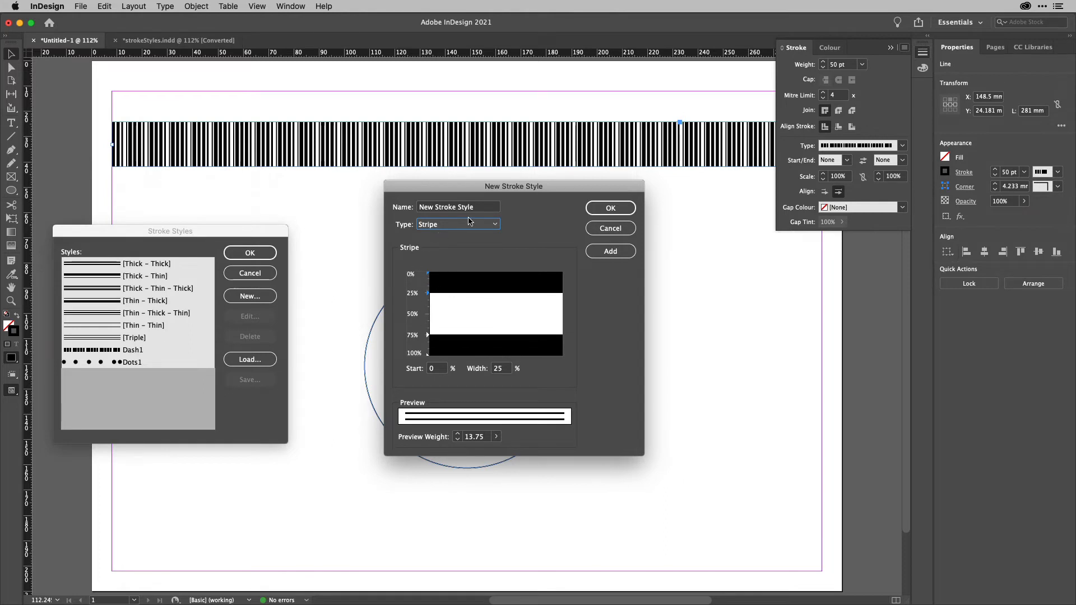
pyautogui.click(482, 208)
pyautogui.doubleClick(482, 209)
pyautogui.tripleClick(482, 208)
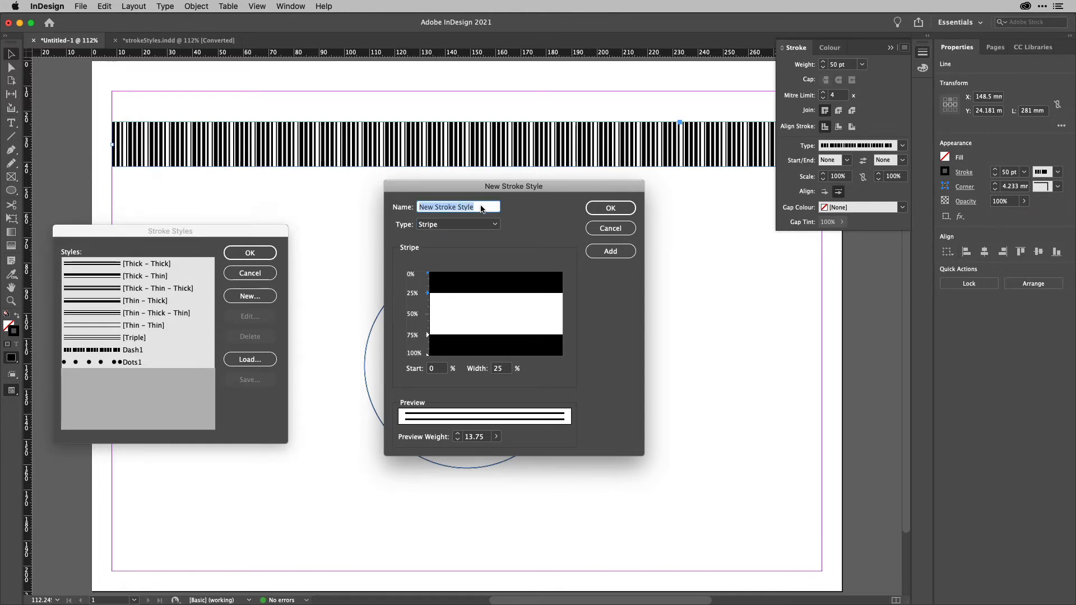
pyautogui.write('Stripe1')
# Rearrange the Stripe1 pattern into several thin stripes, the last one starting at 27% with a 2% width.
pyautogui.moveTo(456, 301)
pyautogui.mouseDown()
pyautogui.moveTo(429, 323)
pyautogui.moveTo(429, 298)
pyautogui.mouseUp()
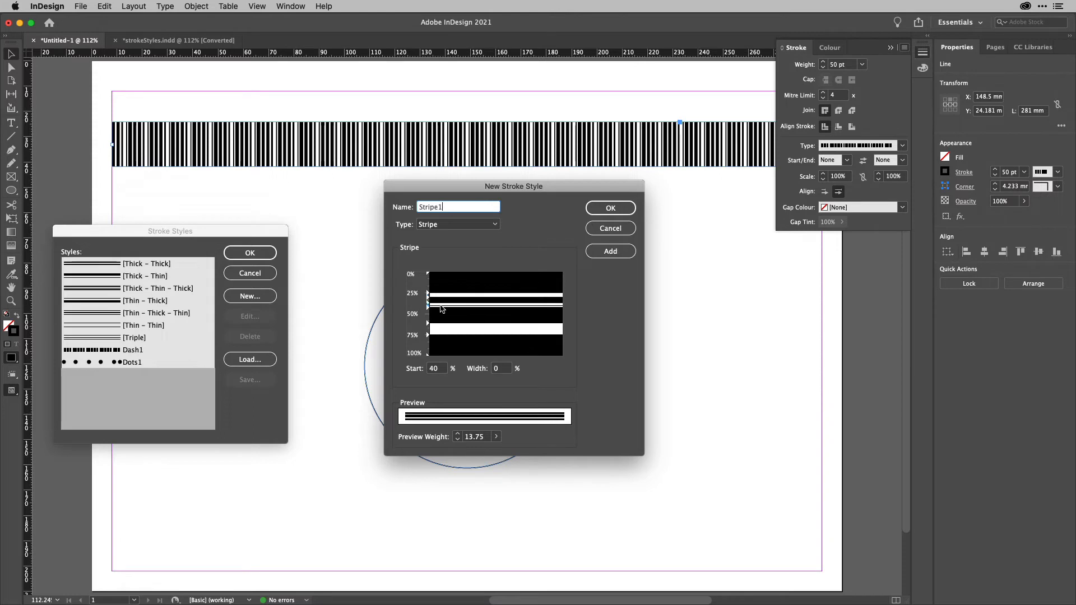
pyautogui.moveTo(442, 307); pyautogui.dragTo(341, 331)
pyautogui.moveTo(460, 306); pyautogui.dragTo(335, 324)
pyautogui.moveTo(427, 306); pyautogui.dragTo(318, 312)
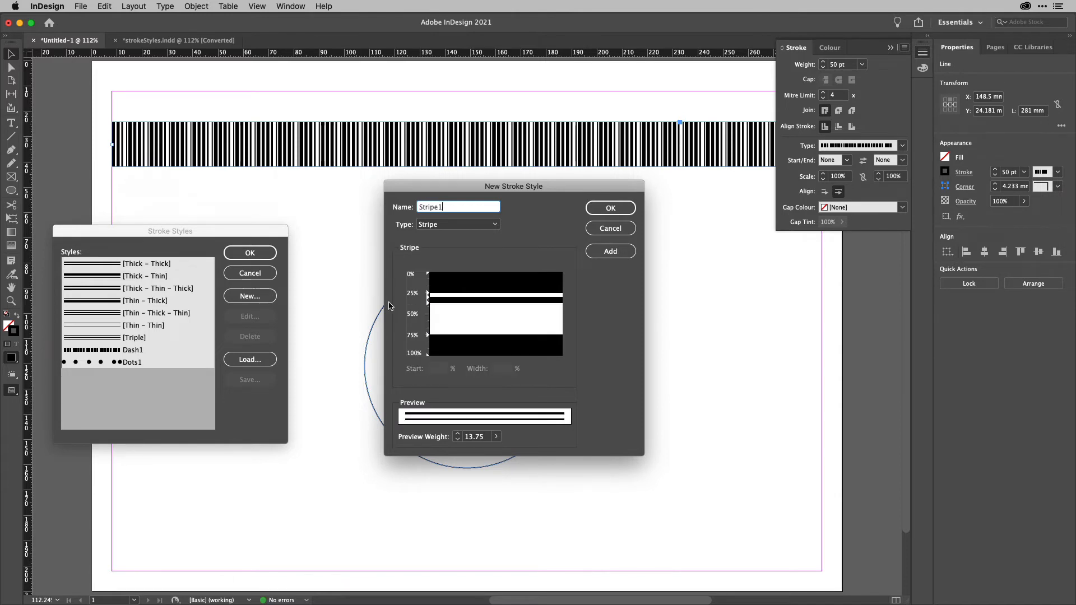
pyautogui.click(426, 304)
pyautogui.moveTo(427, 304)
pyautogui.mouseDown()
pyautogui.moveTo(437, 334)
pyautogui.moveTo(449, 296)
pyautogui.mouseUp()
pyautogui.click(435, 318)
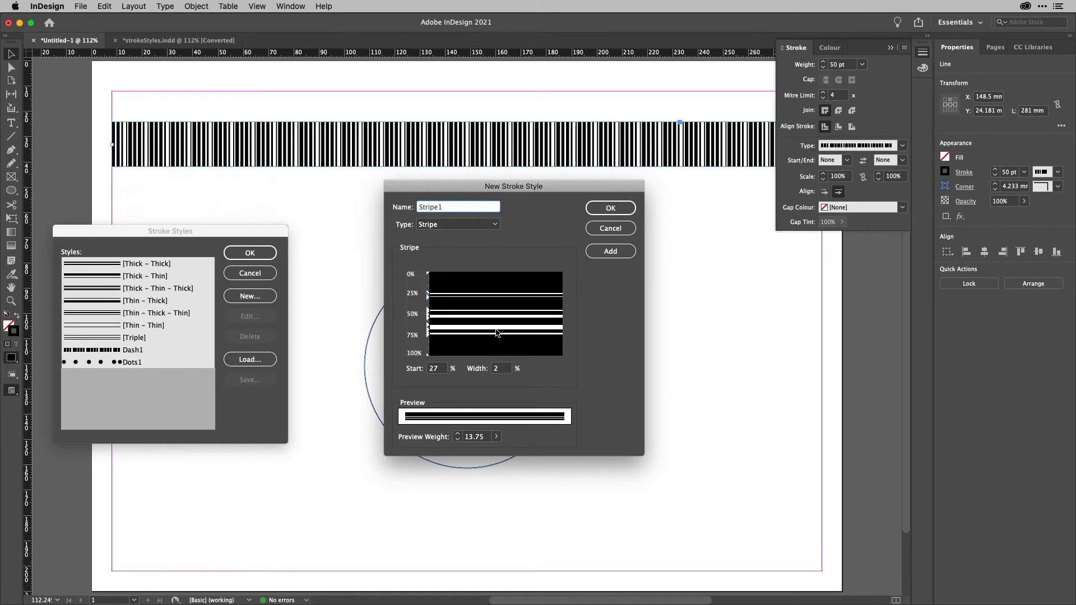
# Add the Stripe1 style and close both stroke style dialogs.
pyautogui.click(615, 253)
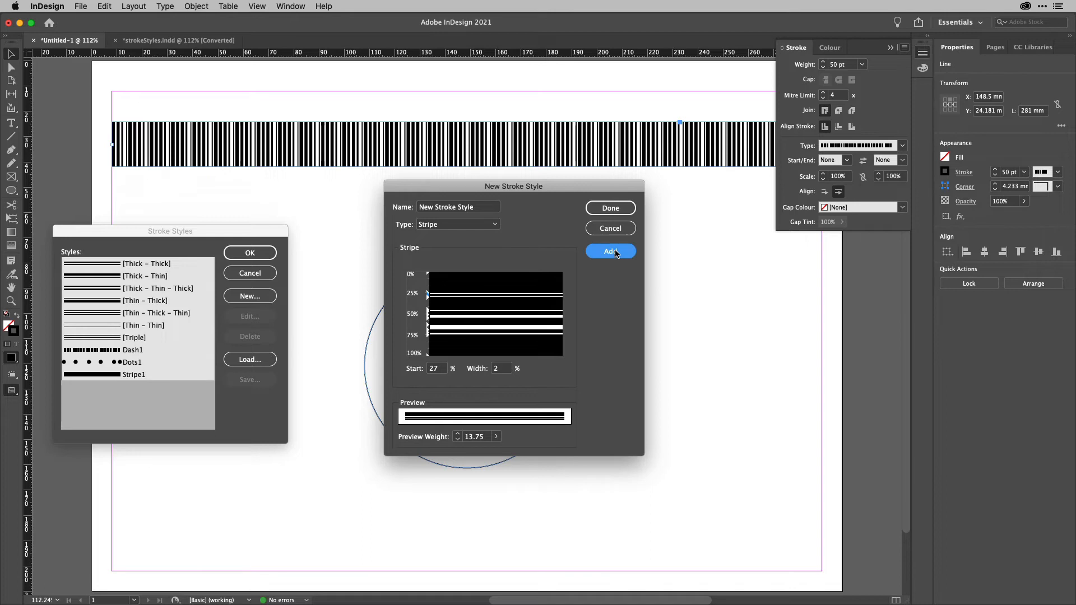
pyautogui.click(610, 209)
pyautogui.click(253, 252)
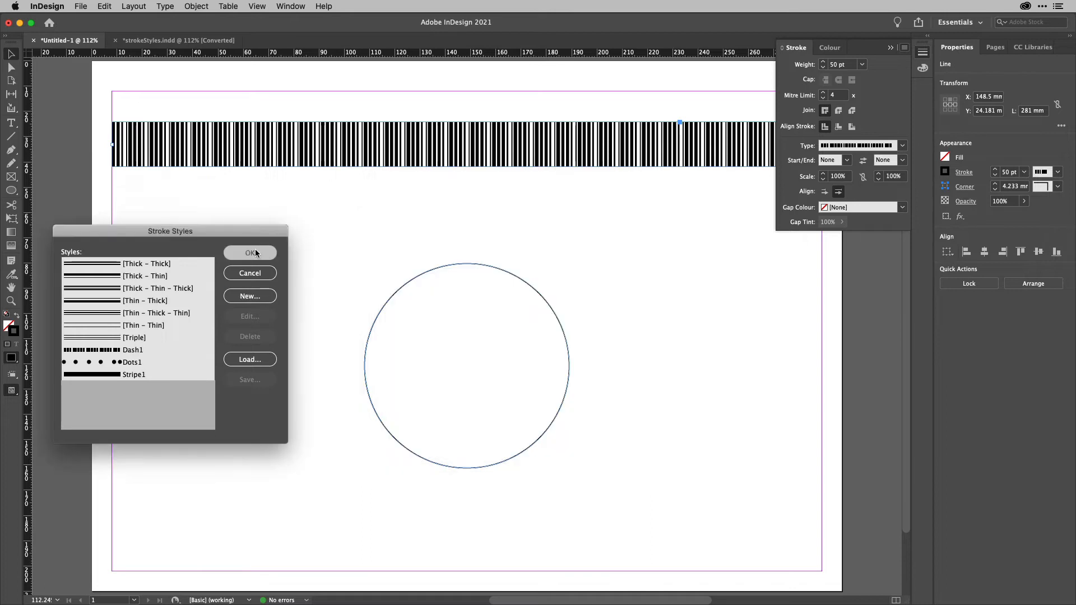
# Select the circle and apply the Stripe1 stroke type to it.
pyautogui.click(399, 287)
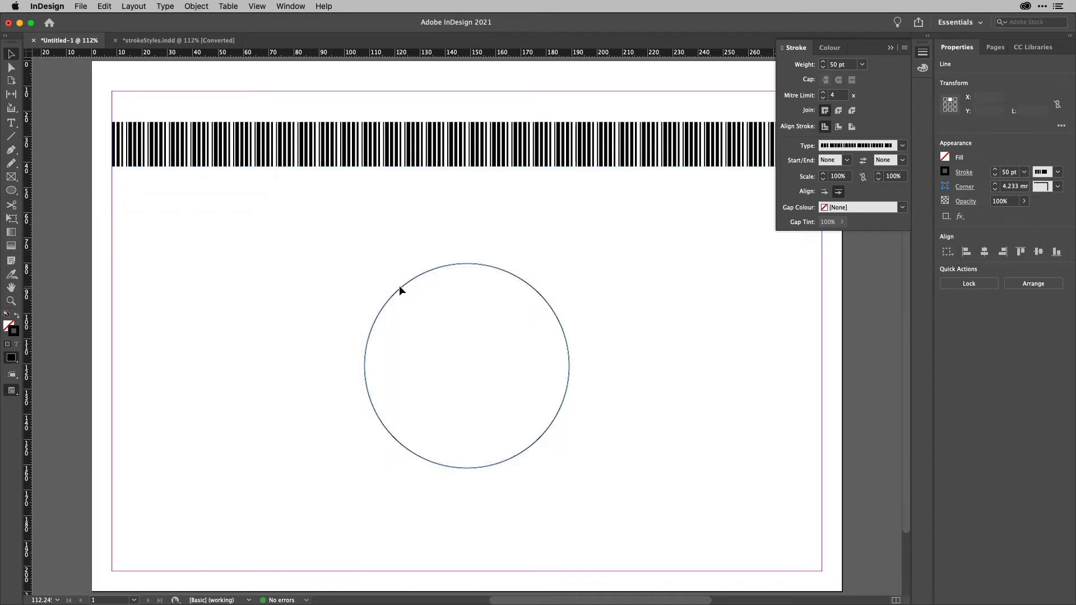
pyautogui.click(401, 289)
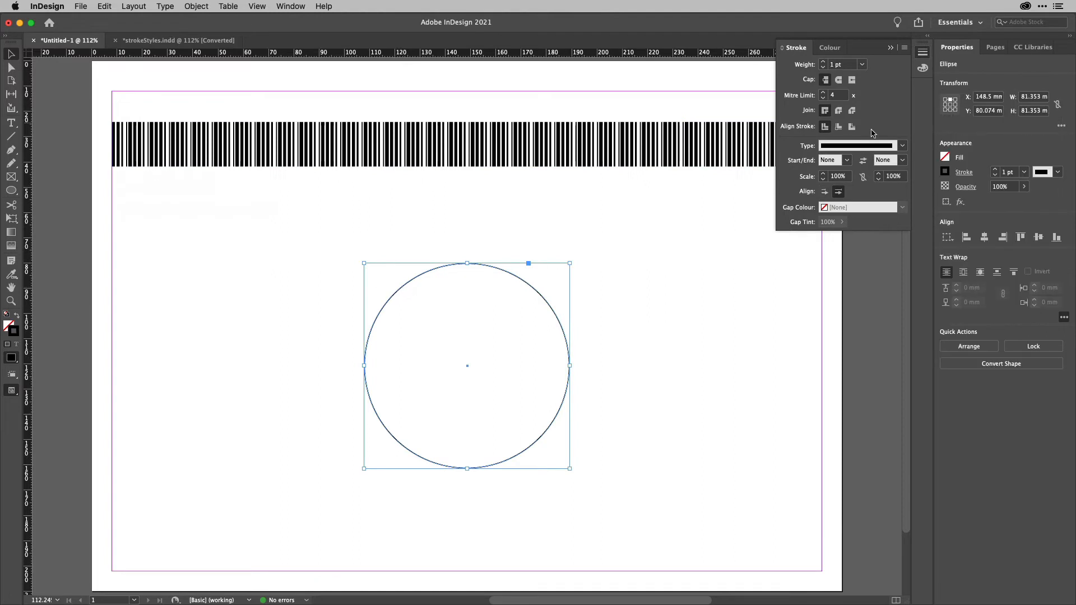
pyautogui.click(901, 146)
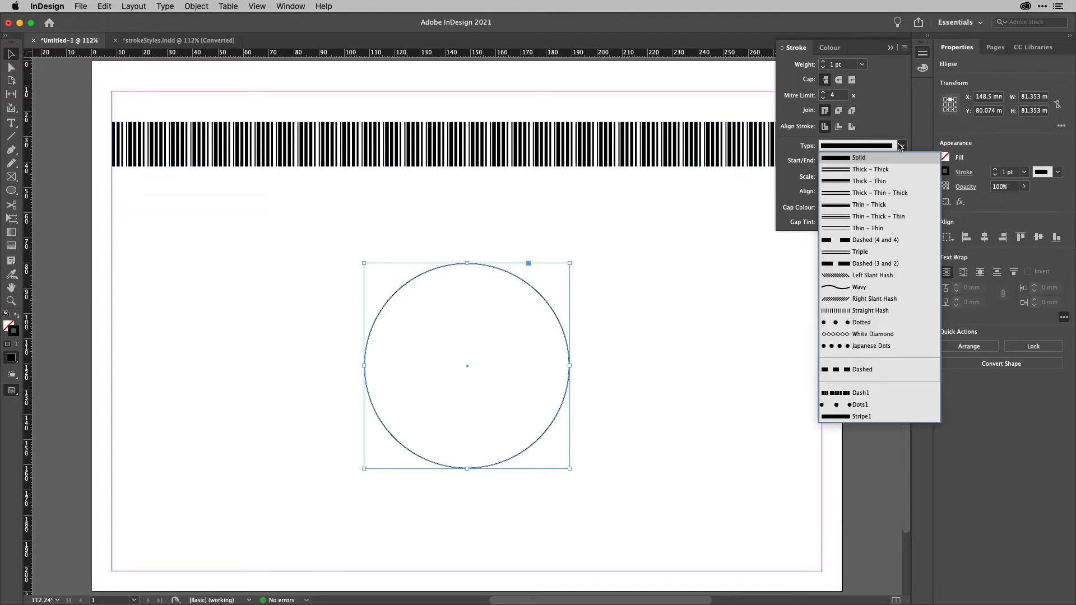
pyautogui.click(865, 417)
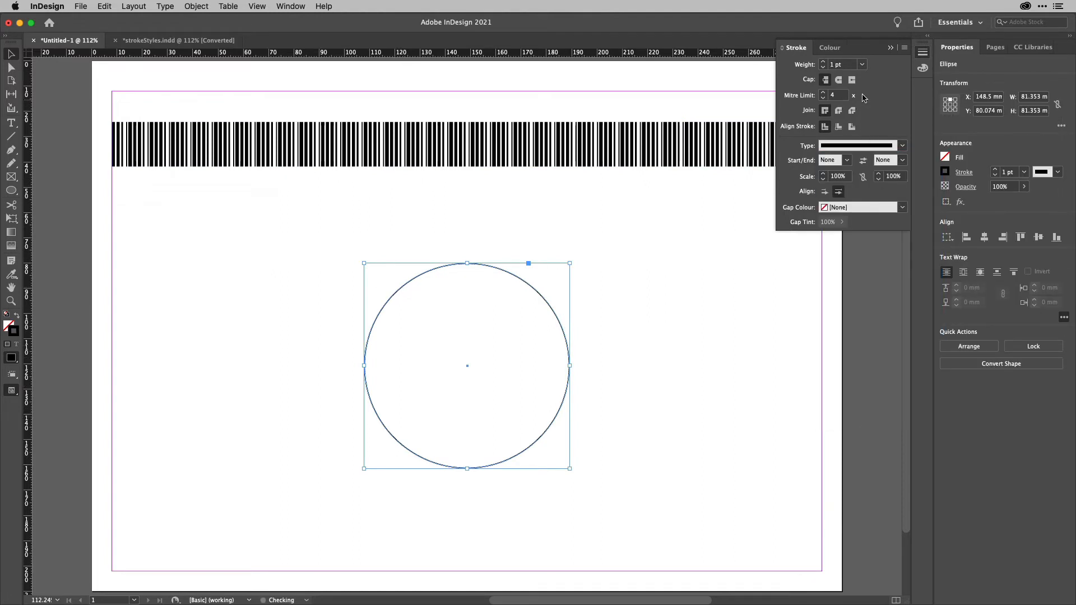
# Set the circle's stroke weight to 100 pt.
pyautogui.click(846, 69)
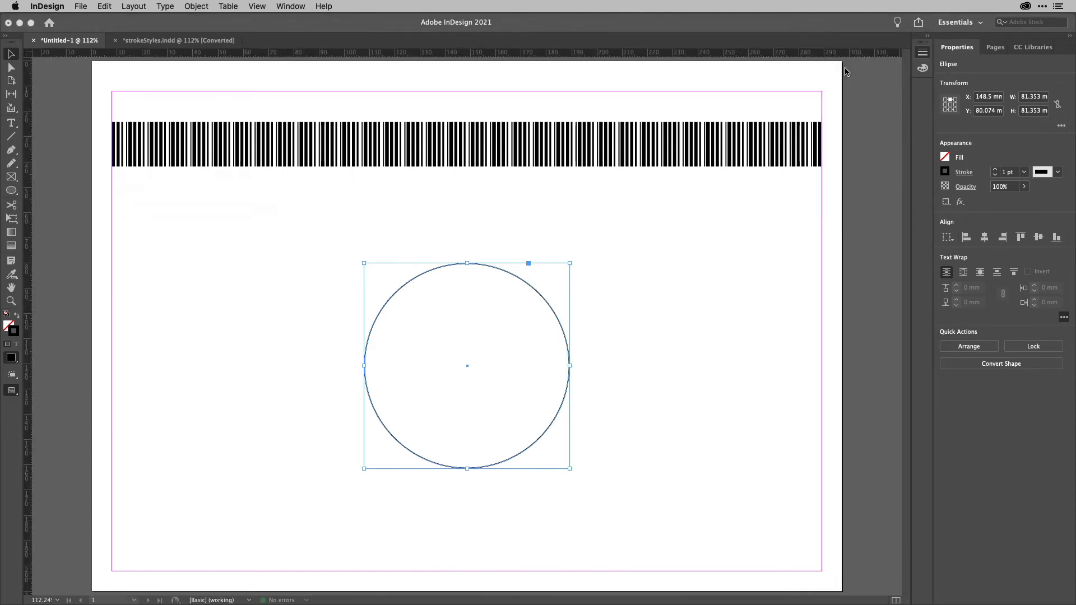
pyautogui.click(1018, 175)
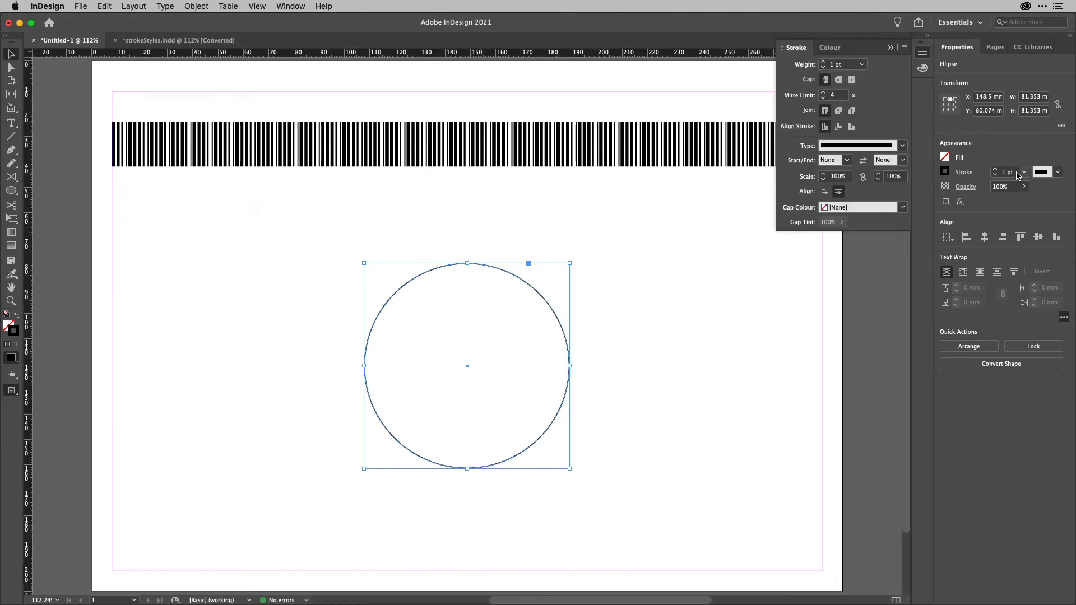
pyautogui.click(863, 65)
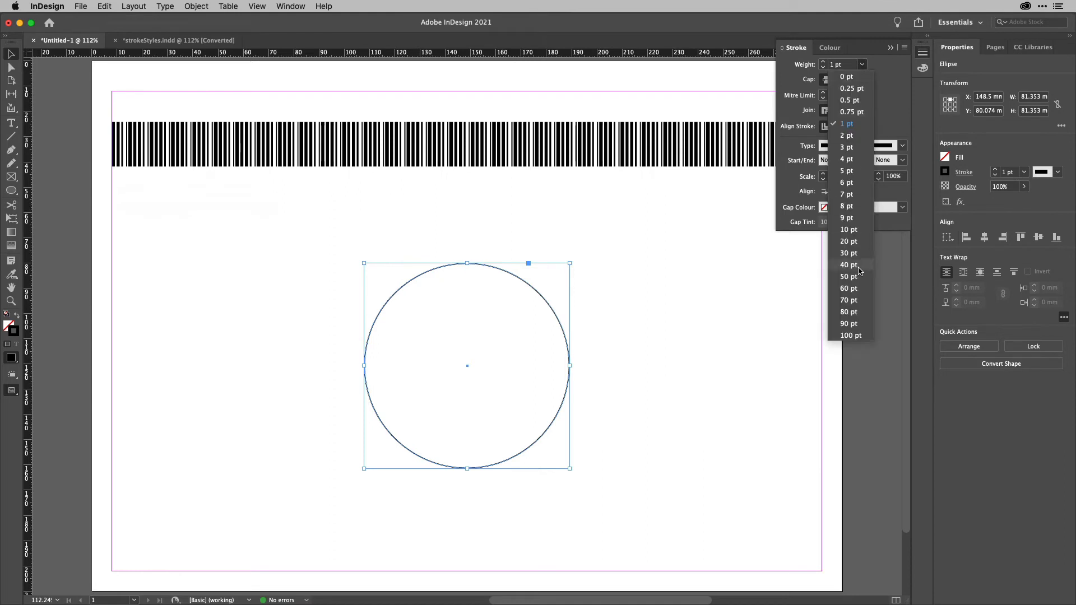
pyautogui.click(851, 336)
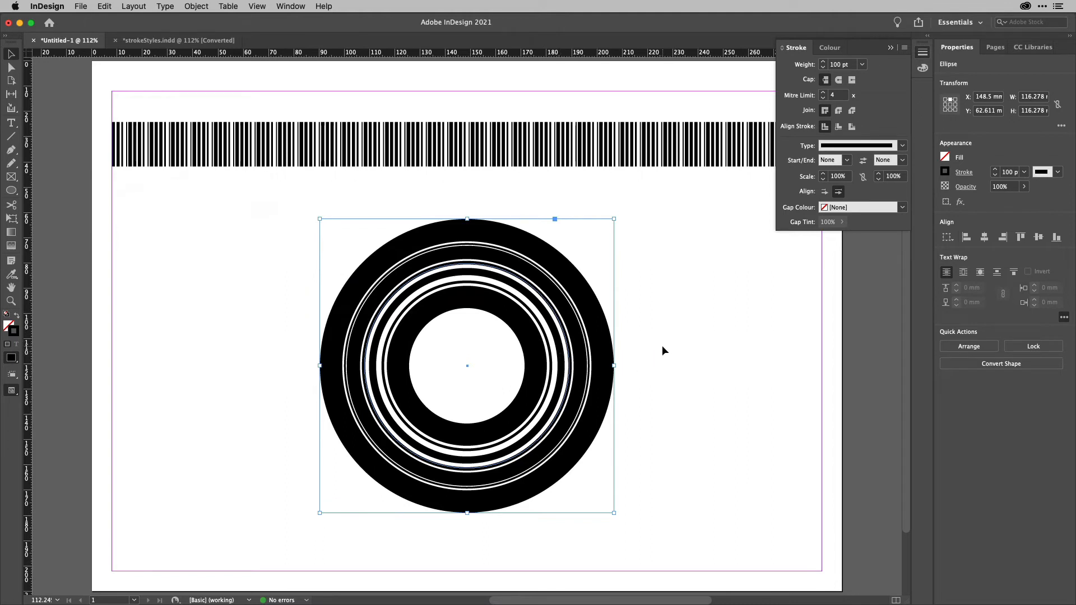
# Move the circle to the left and draw a rectangle about 128 × 119 mm beside it.
pyautogui.moveTo(535, 354); pyautogui.dragTo(353, 352)
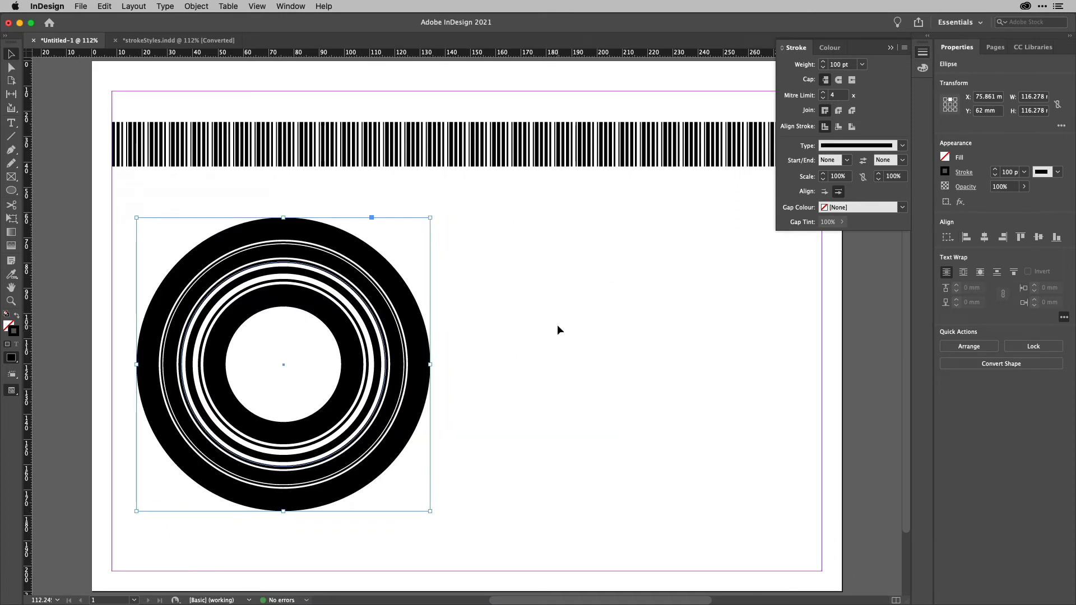
pyautogui.press('m')
pyautogui.moveTo(473, 225)
pyautogui.mouseDown()
pyautogui.moveTo(733, 516)
pyautogui.moveTo(795, 527)
pyautogui.mouseUp()
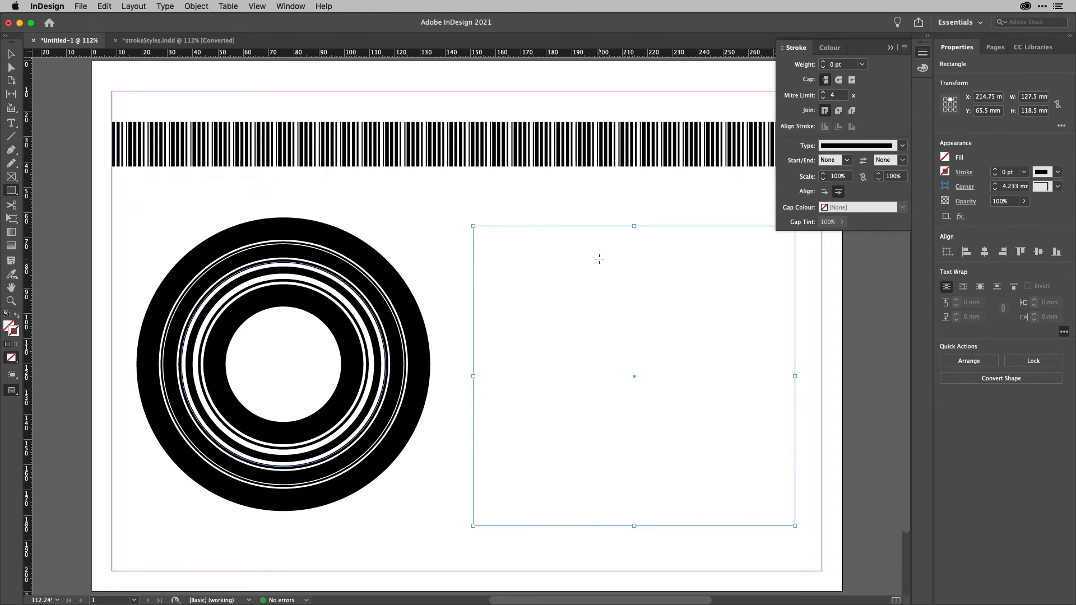
# Give the rectangle a 70 pt stroke weight.
pyautogui.click(862, 65)
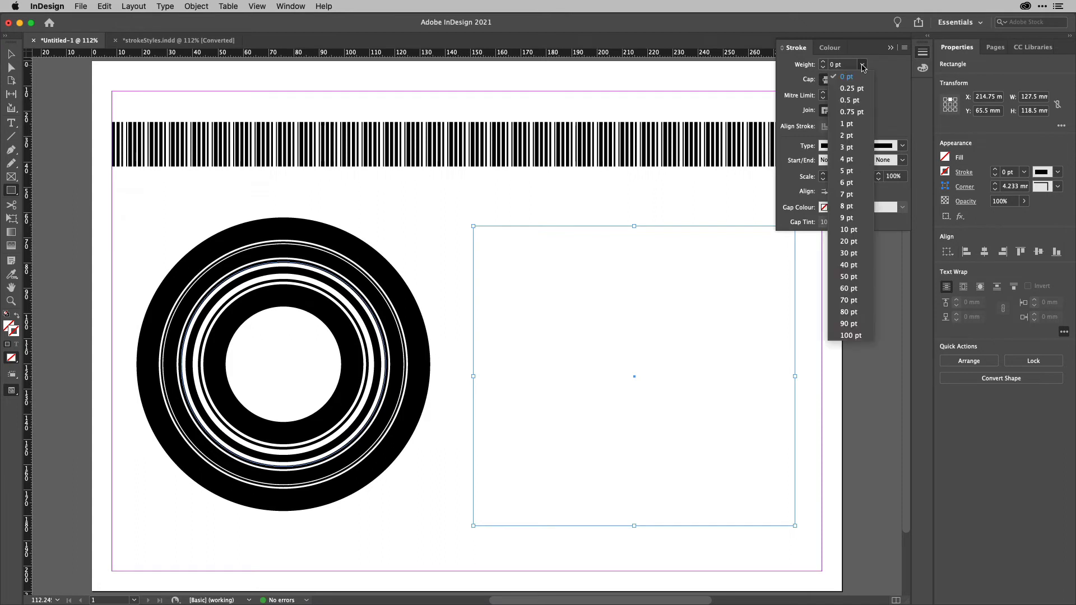
pyautogui.click(849, 300)
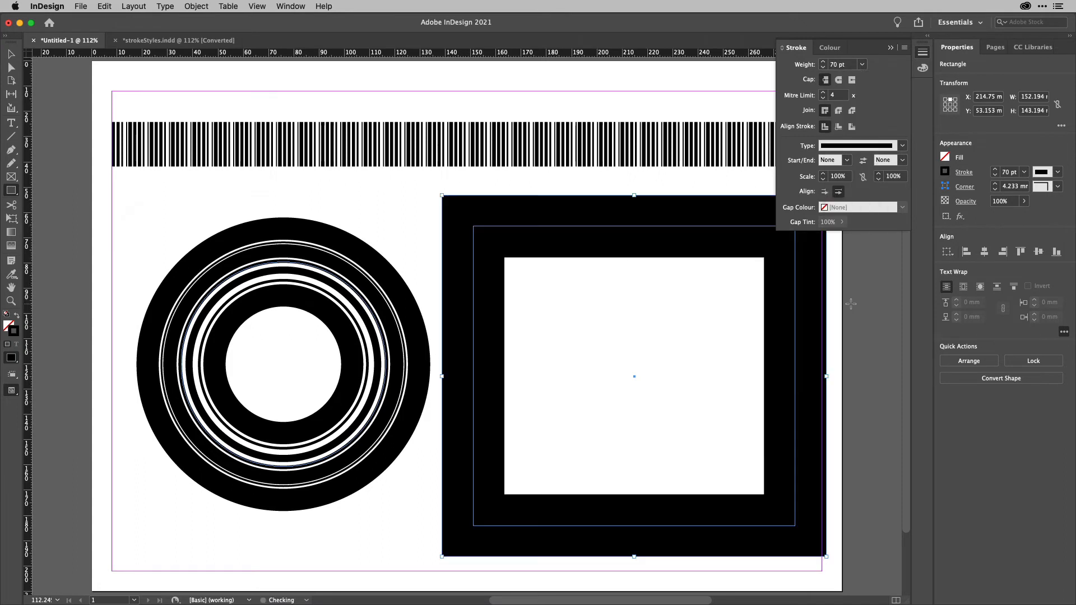
# Open Stroke Styles, start a new dash stroke style named Feet, and add it.
pyautogui.click(905, 47)
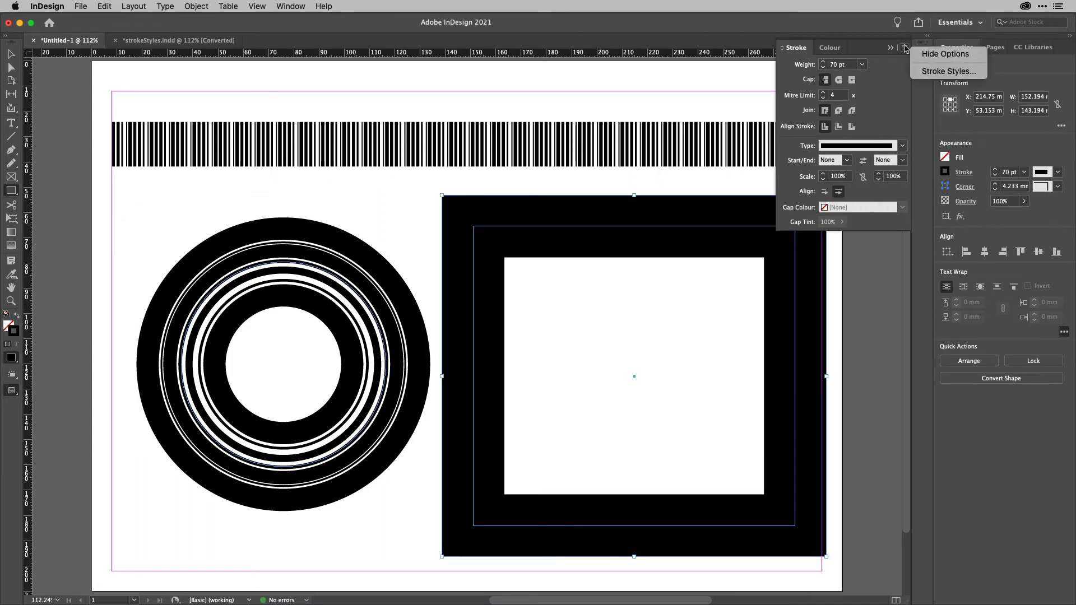
pyautogui.click(948, 71)
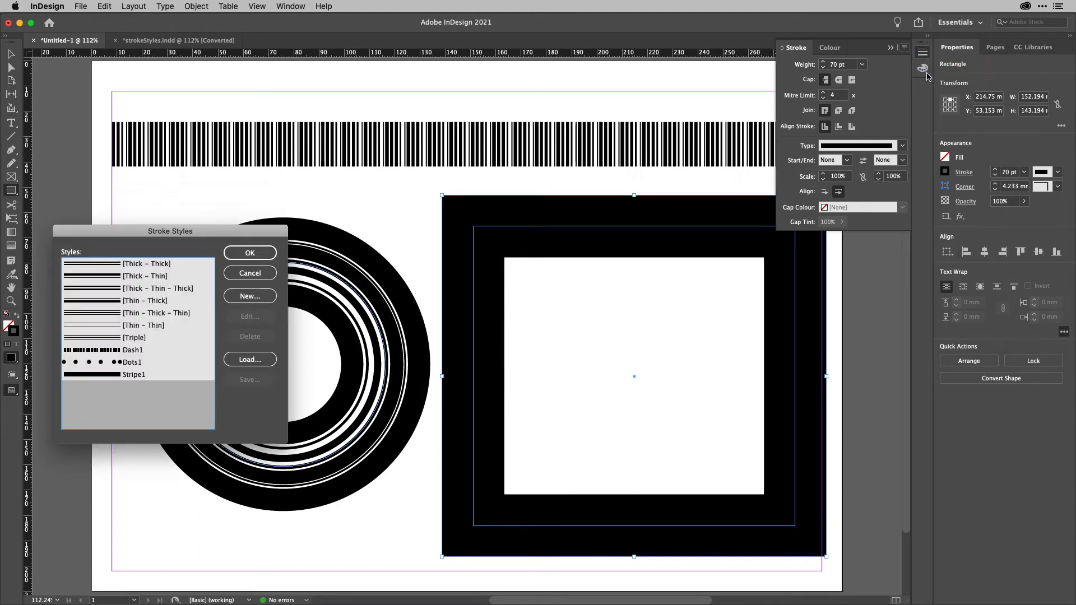
pyautogui.click(245, 297)
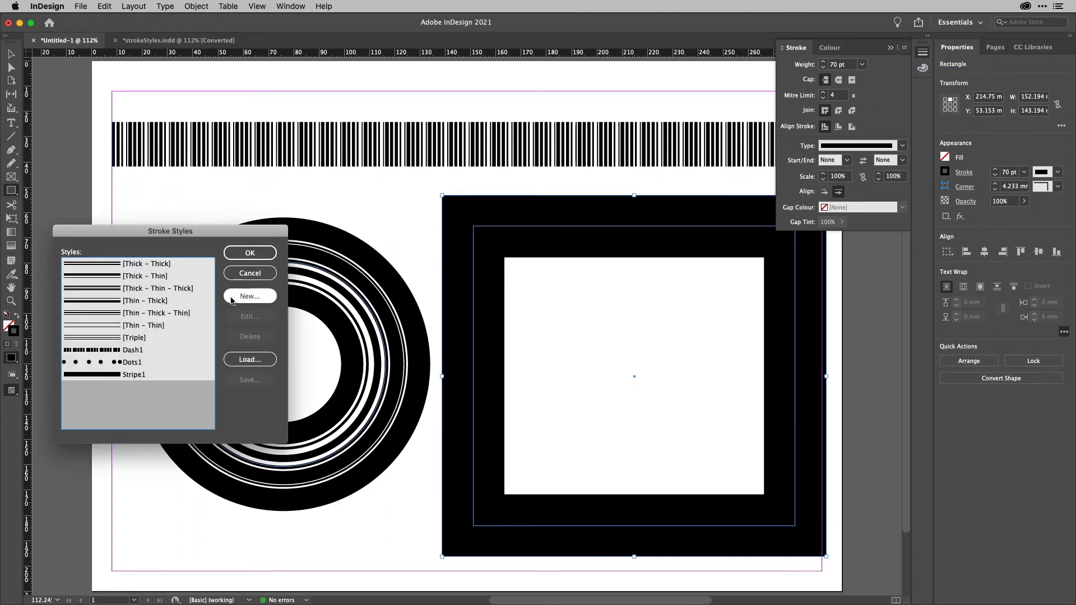
pyautogui.click(249, 296)
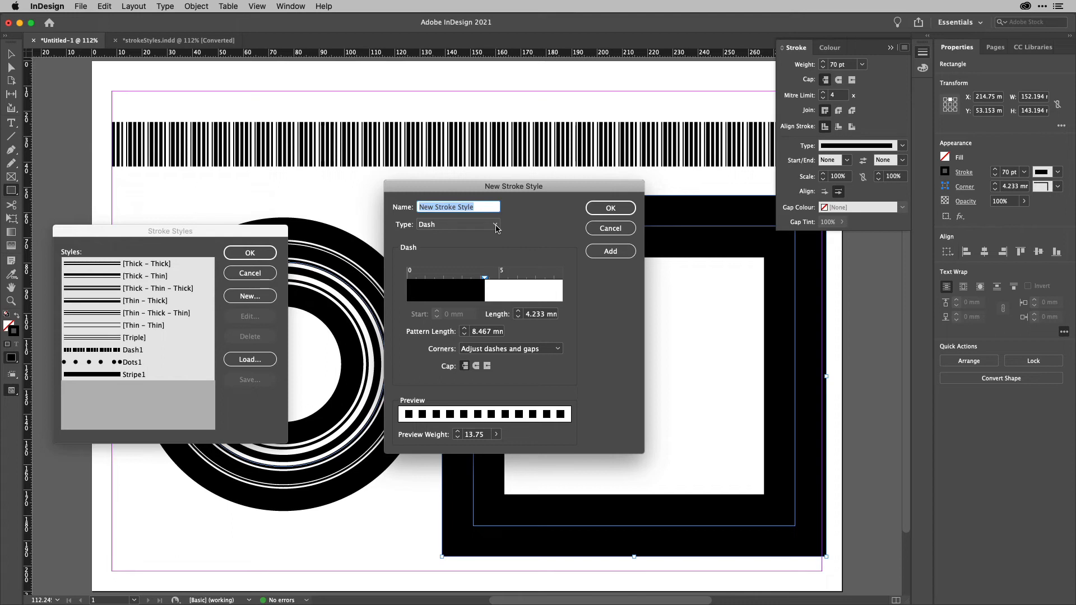
pyautogui.write('Feet')
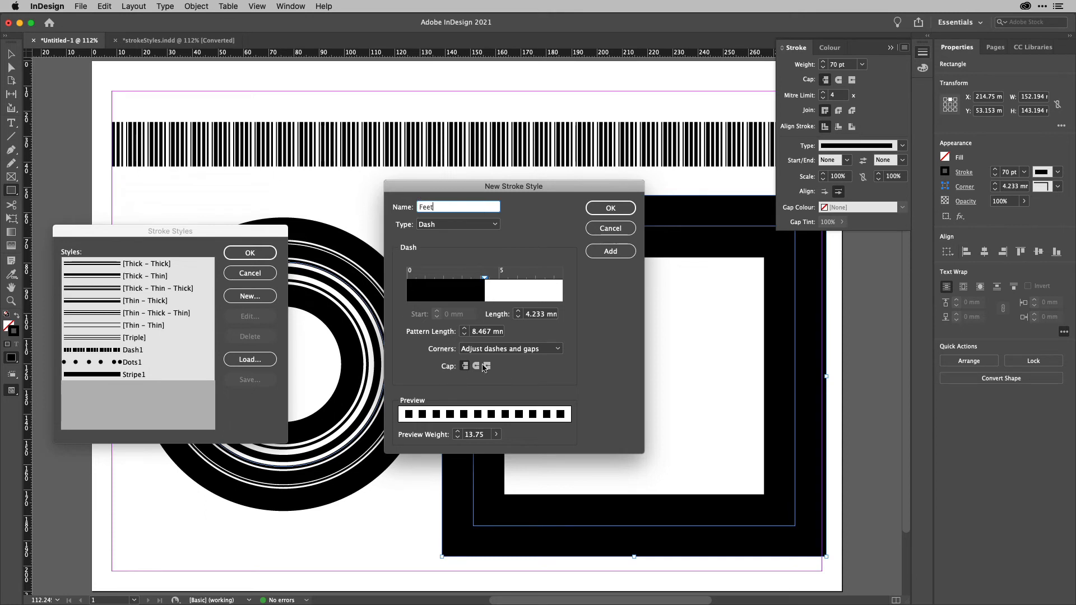
pyautogui.click(610, 251)
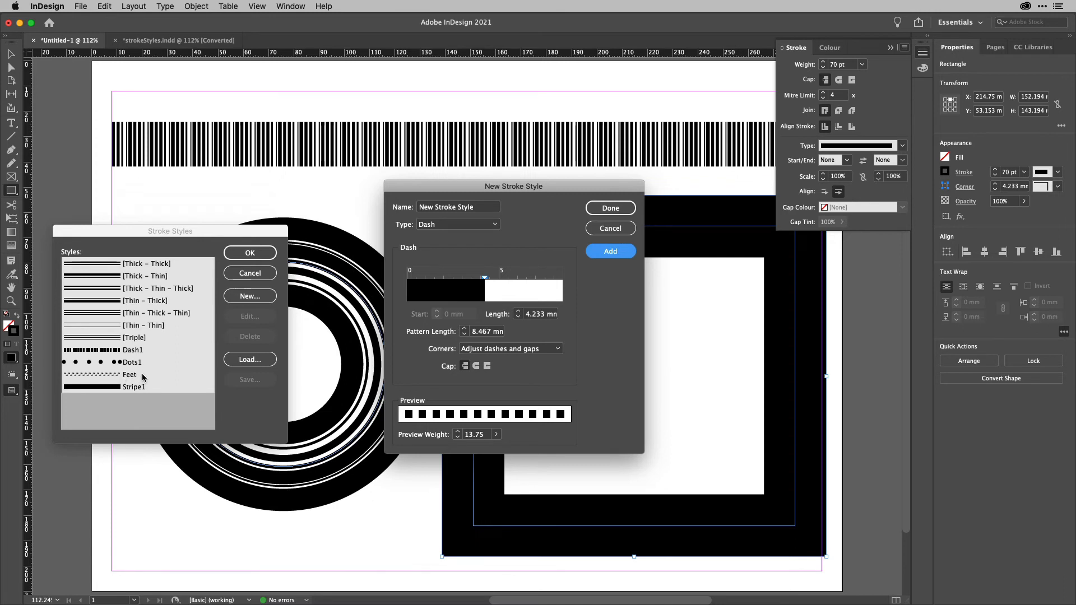
# Add another new dash stroke style named Happy.
pyautogui.moveTo(494, 207); pyautogui.dragTo(411, 208)
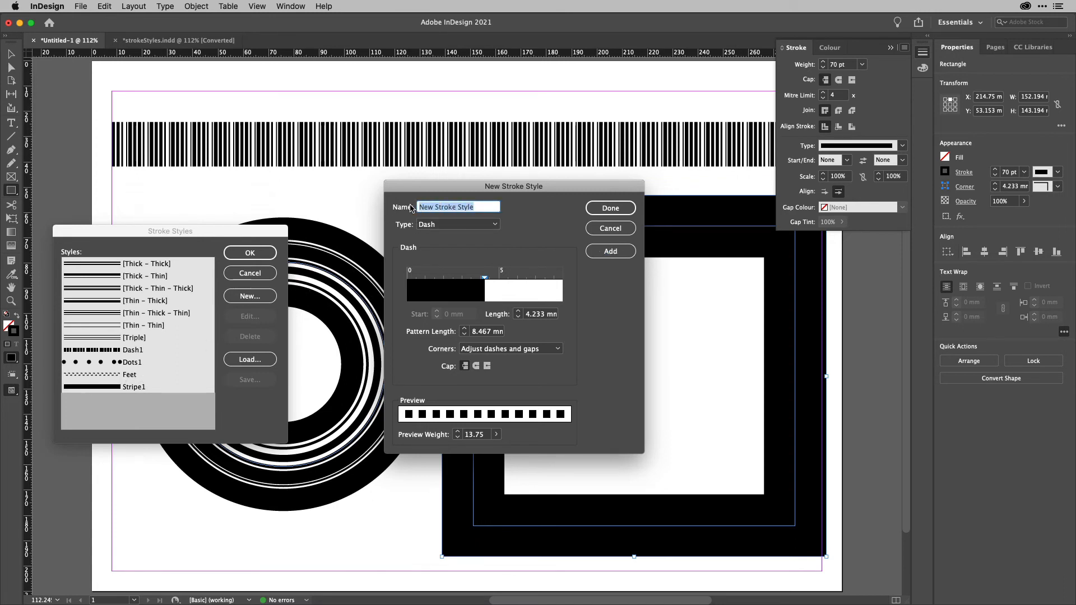
pyautogui.write('Happy')
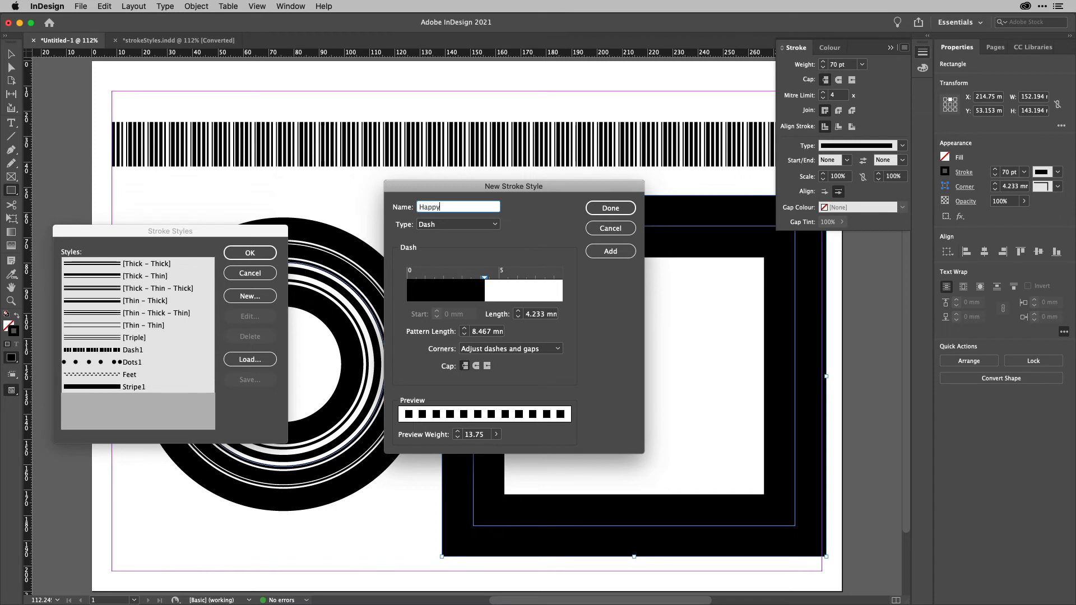
pyautogui.click(601, 251)
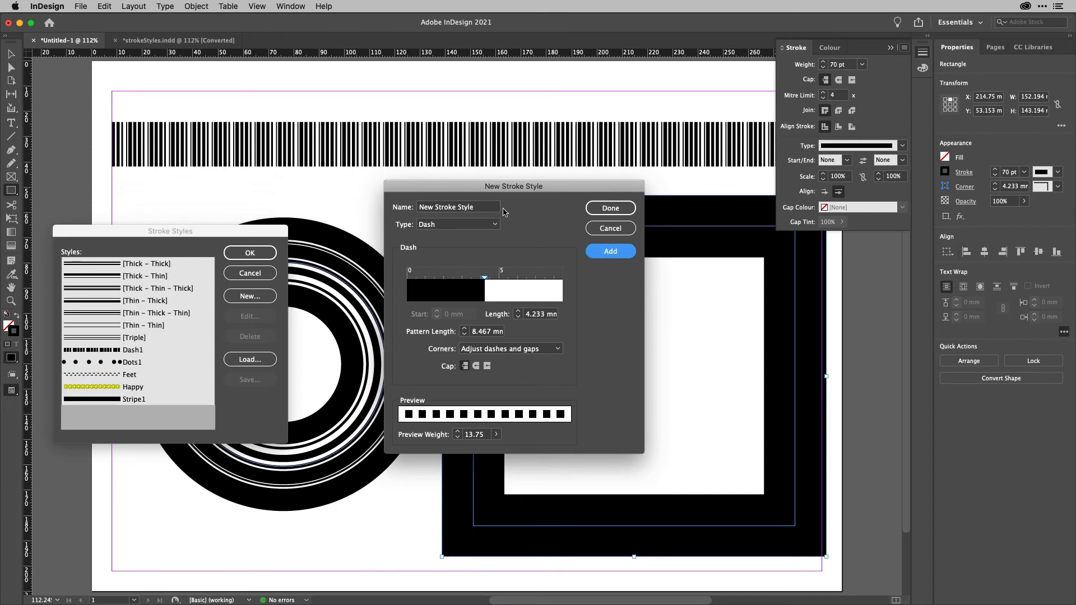
# Add another new dash stroke style named Lights.
pyautogui.moveTo(478, 209); pyautogui.dragTo(409, 207)
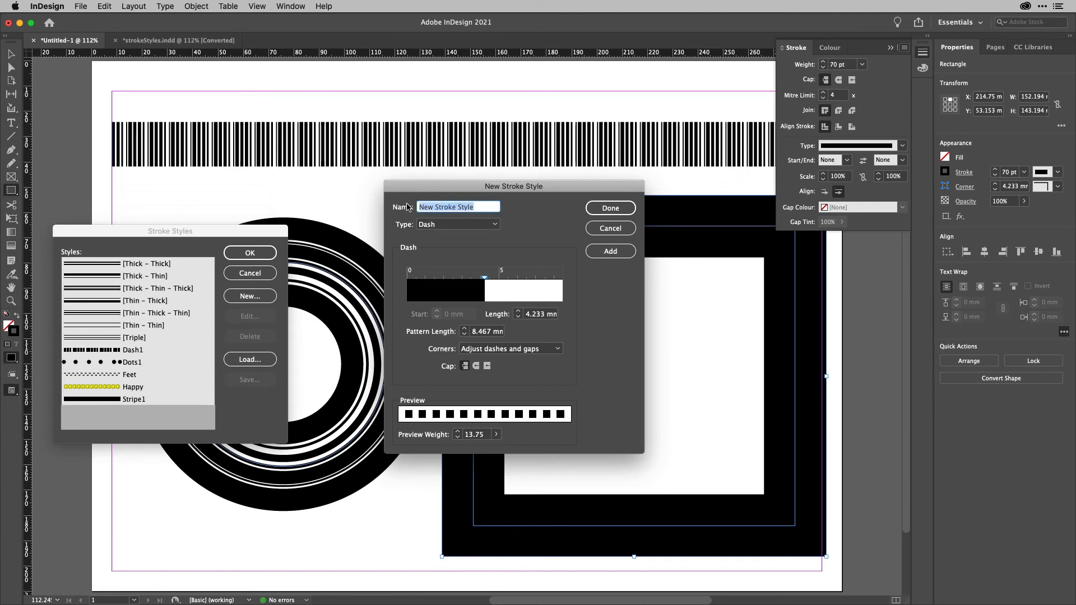
pyautogui.write('Lights')
pyautogui.press('Return')
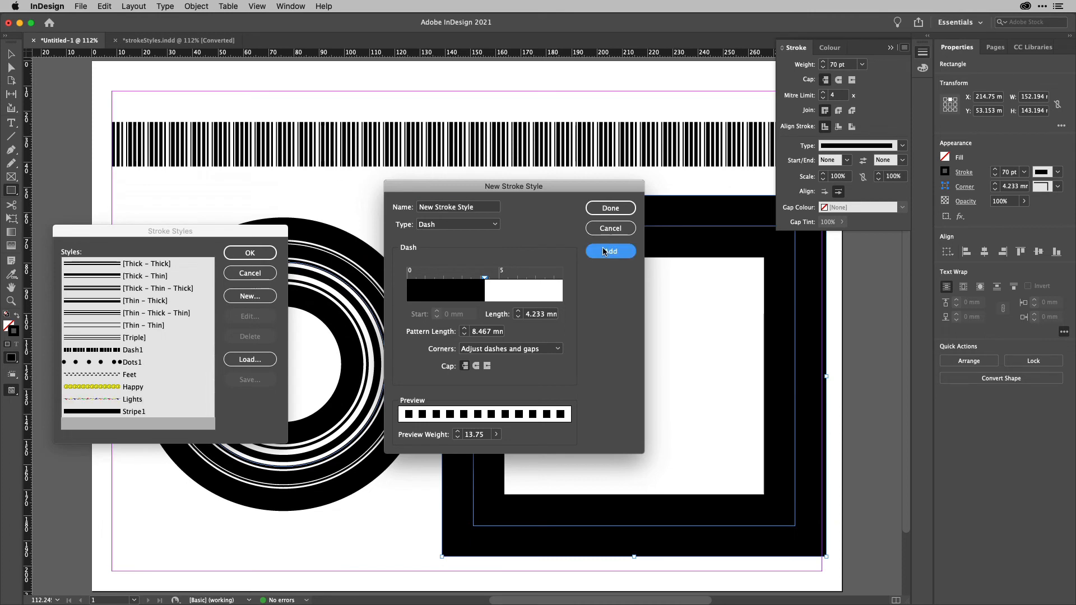
# Add another new dash stroke style named Woof.
pyautogui.tripleClick(475, 207)
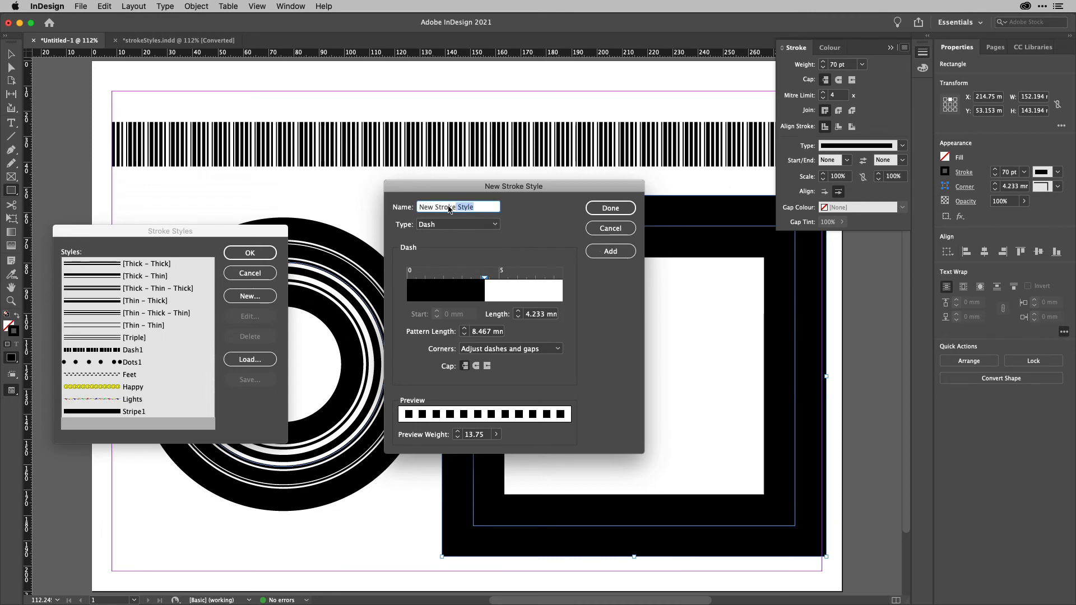
pyautogui.write('Woof')
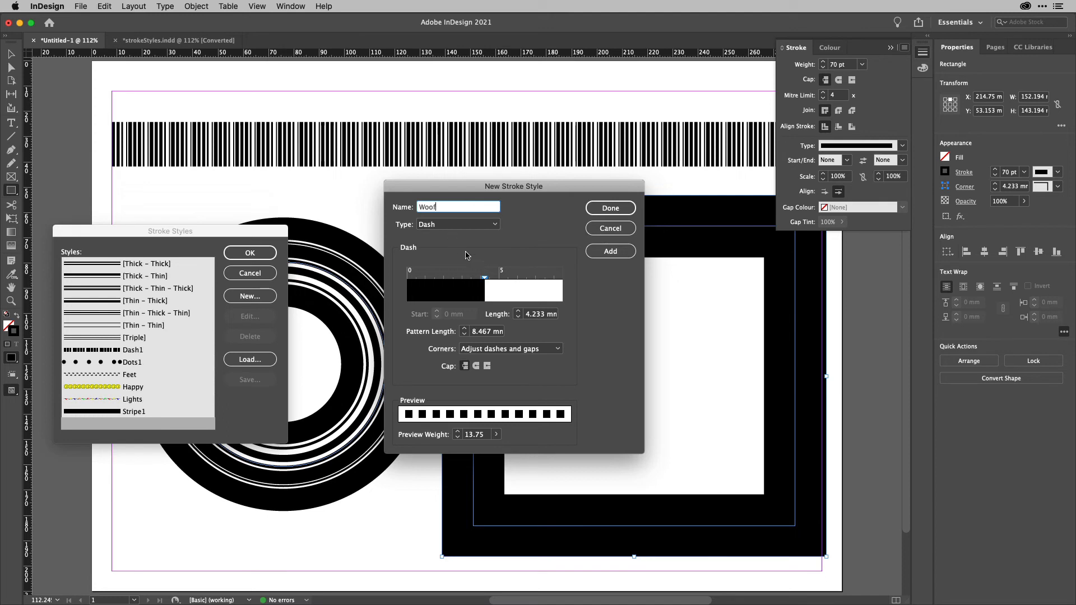
pyautogui.click(617, 251)
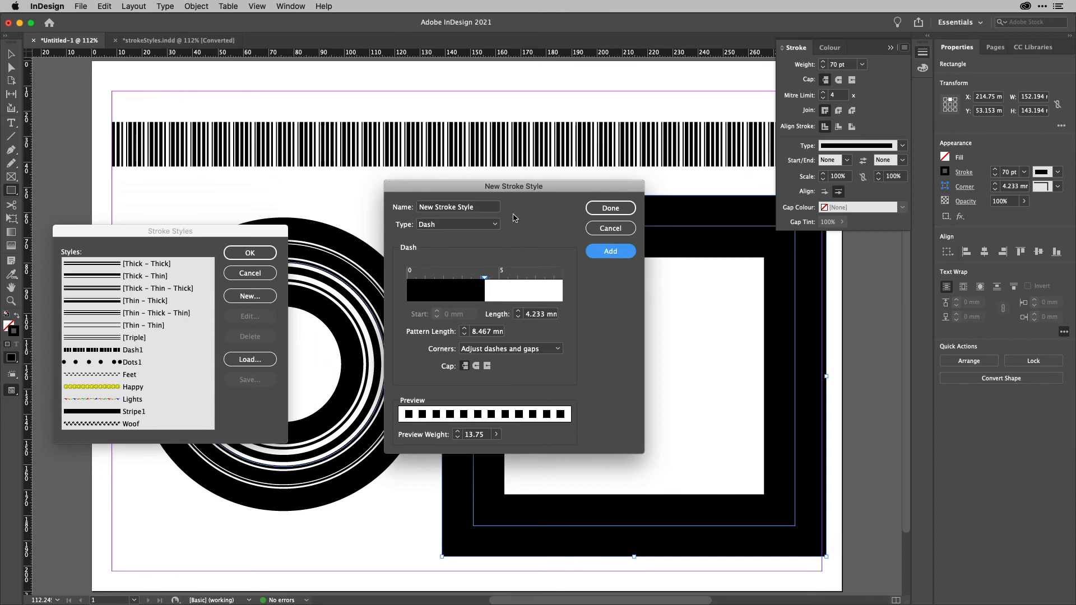
# Switch the new style's type to Stripe, name it Rainbow, and add it.
pyautogui.click(489, 226)
pyautogui.click(483, 238)
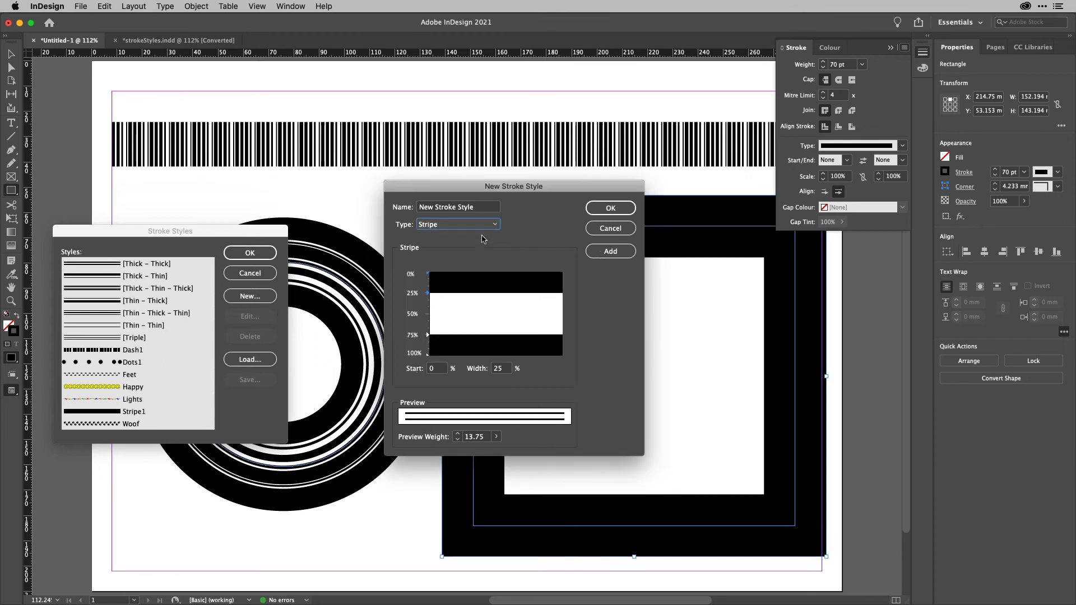
pyautogui.click(478, 213)
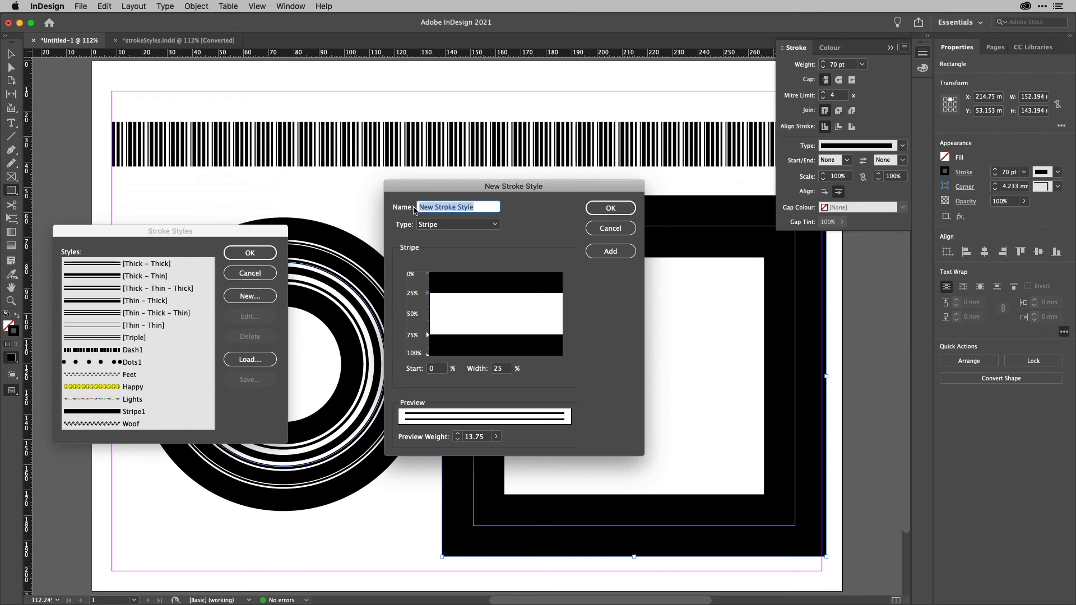
pyautogui.write('Rainbow')
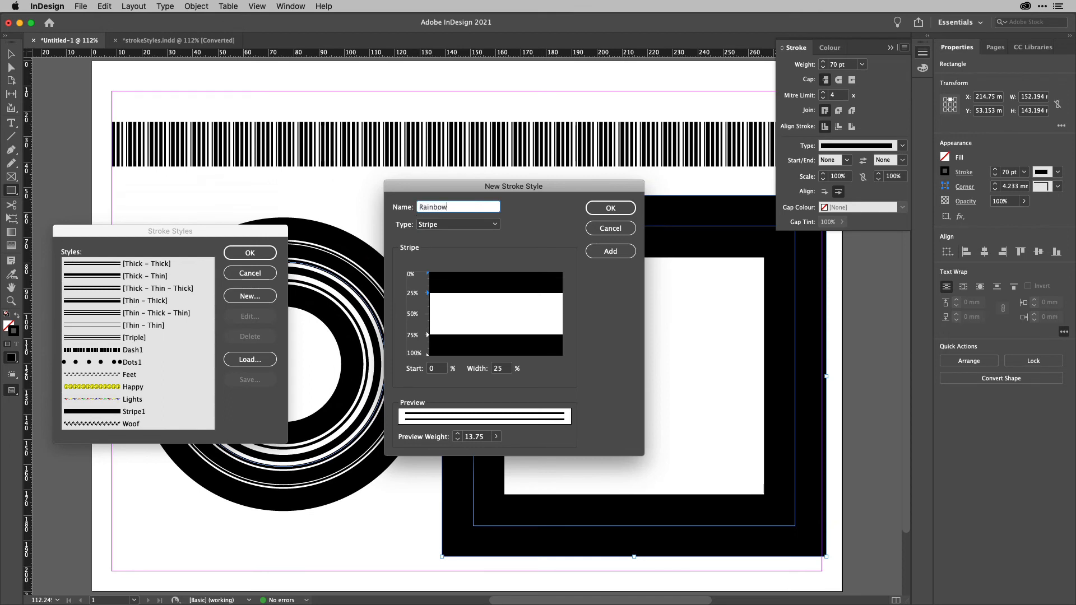
pyautogui.click(611, 251)
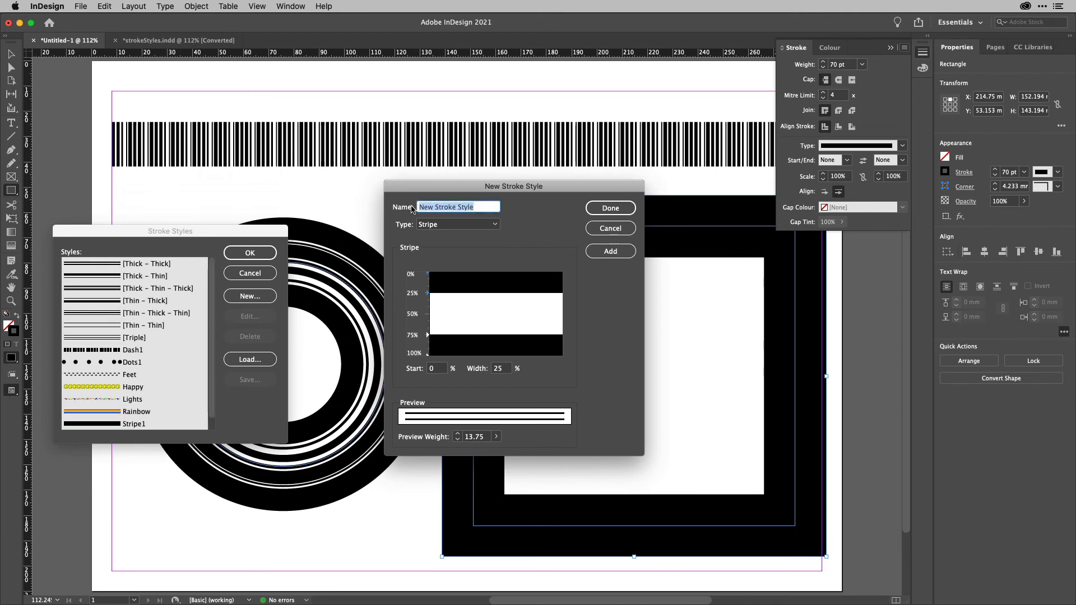
# Name the stripe stroke style Rasta, add it, and close the stroke style dialogs.
pyautogui.write('Rasta')
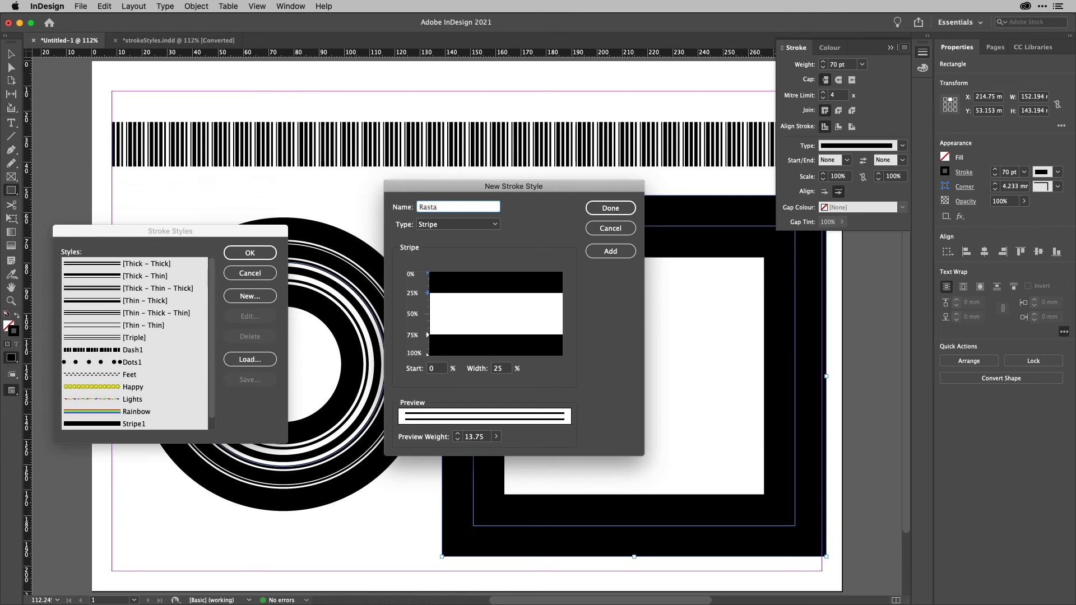
pyautogui.click(610, 251)
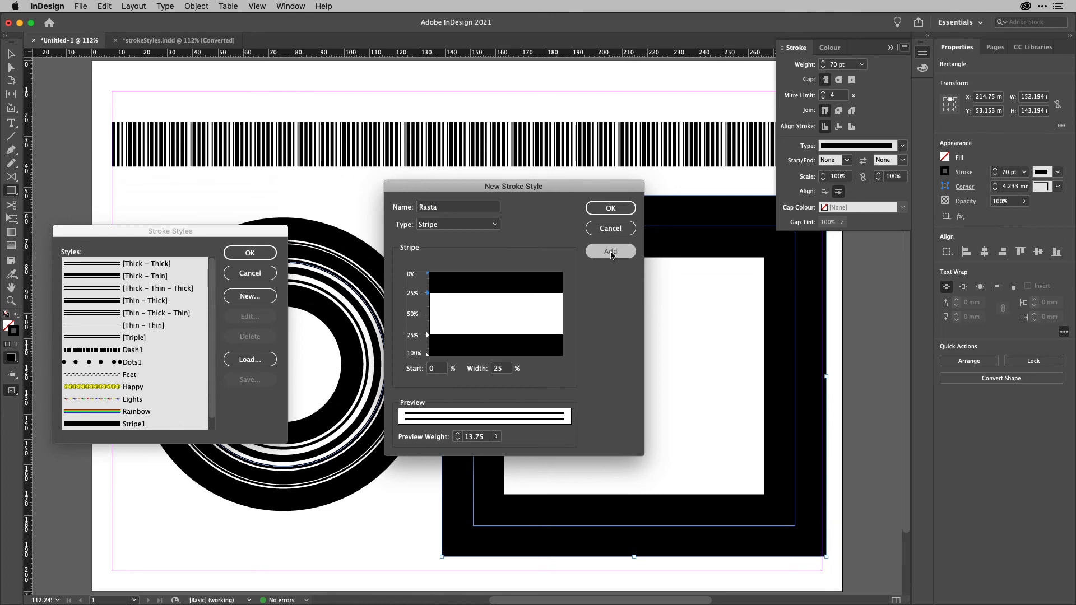
pyautogui.click(610, 208)
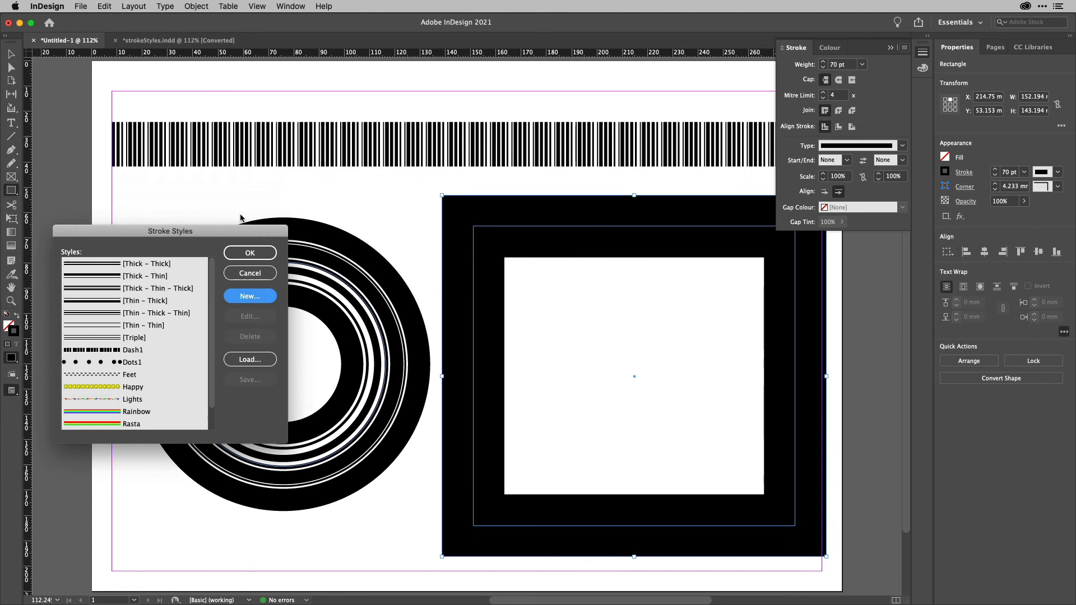
pyautogui.click(262, 251)
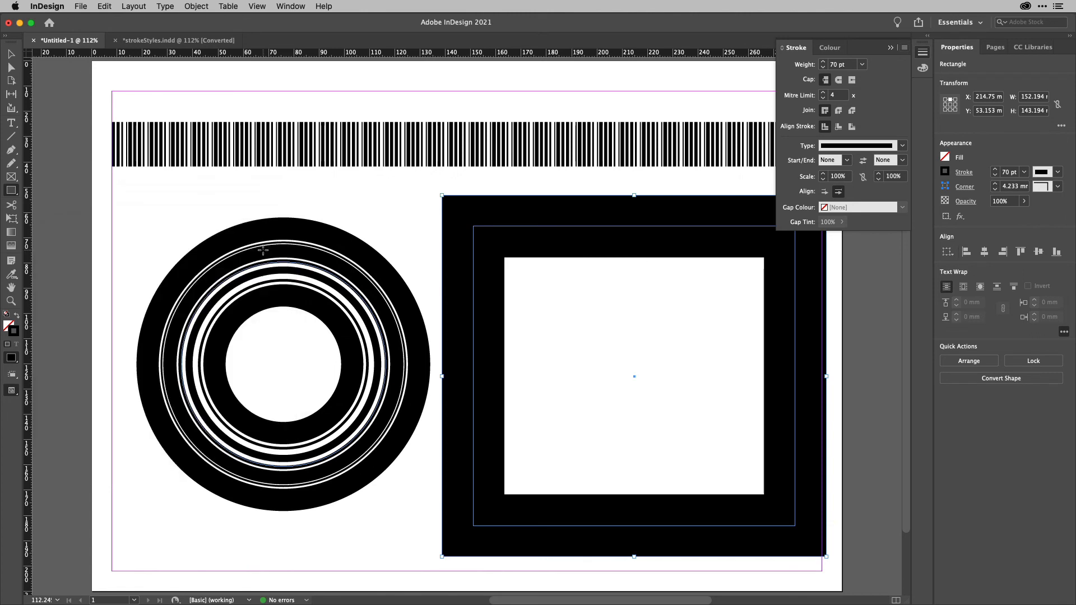
# Apply the Rainbow stroke style to the selected rectangle, then switch it to Rasta.
pyautogui.click(903, 147)
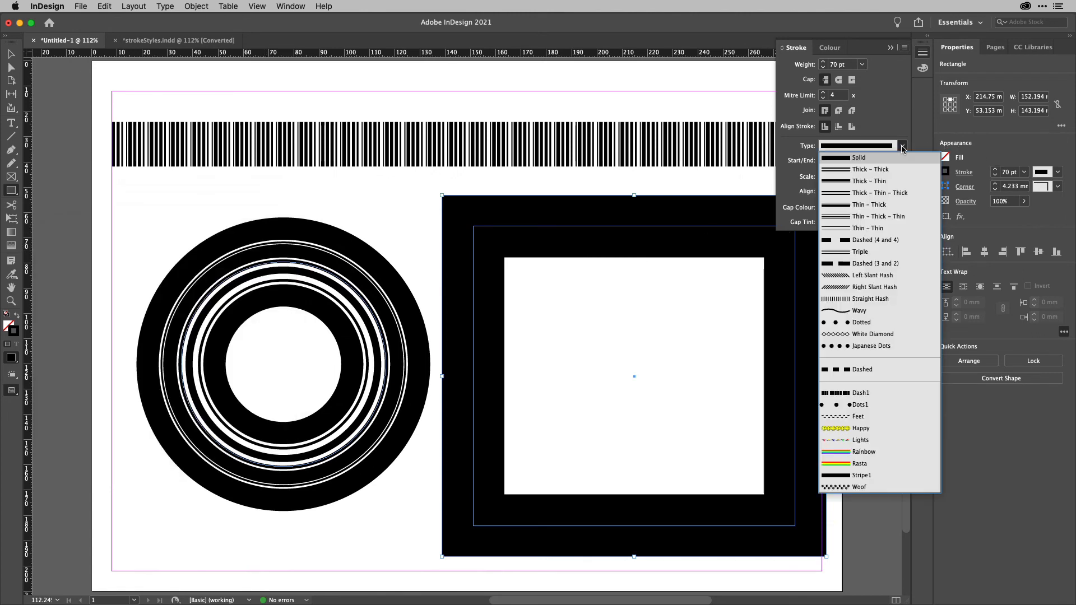
pyautogui.click(880, 452)
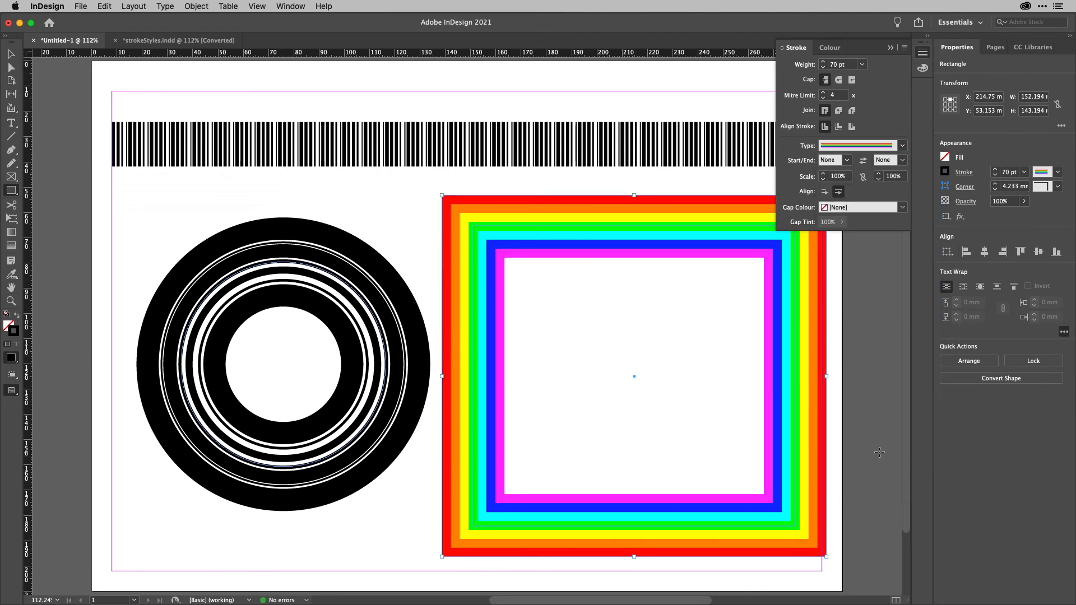
pyautogui.click(903, 146)
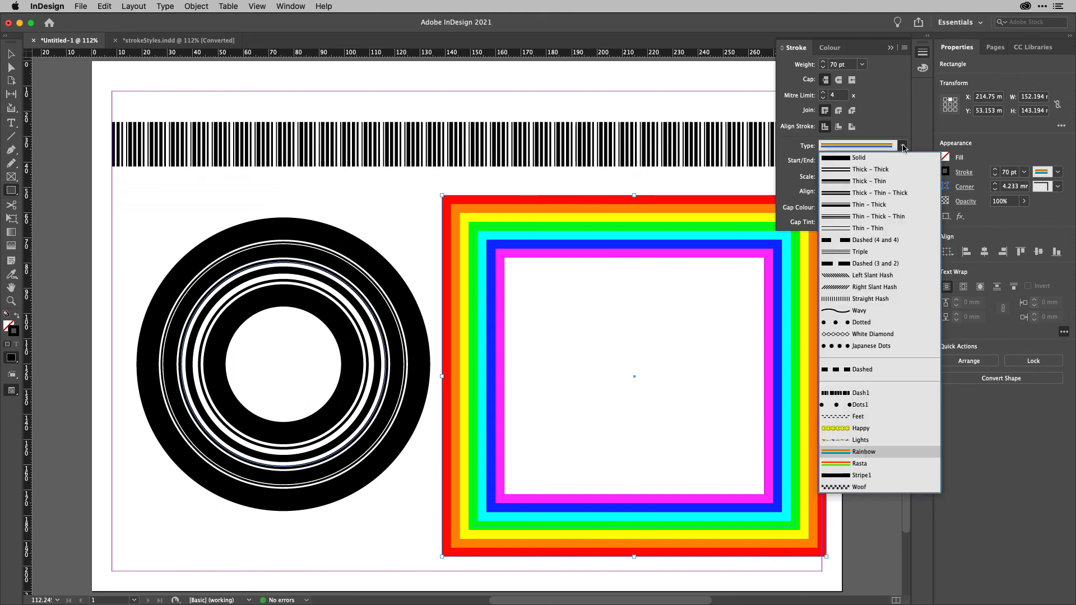
pyautogui.click(888, 465)
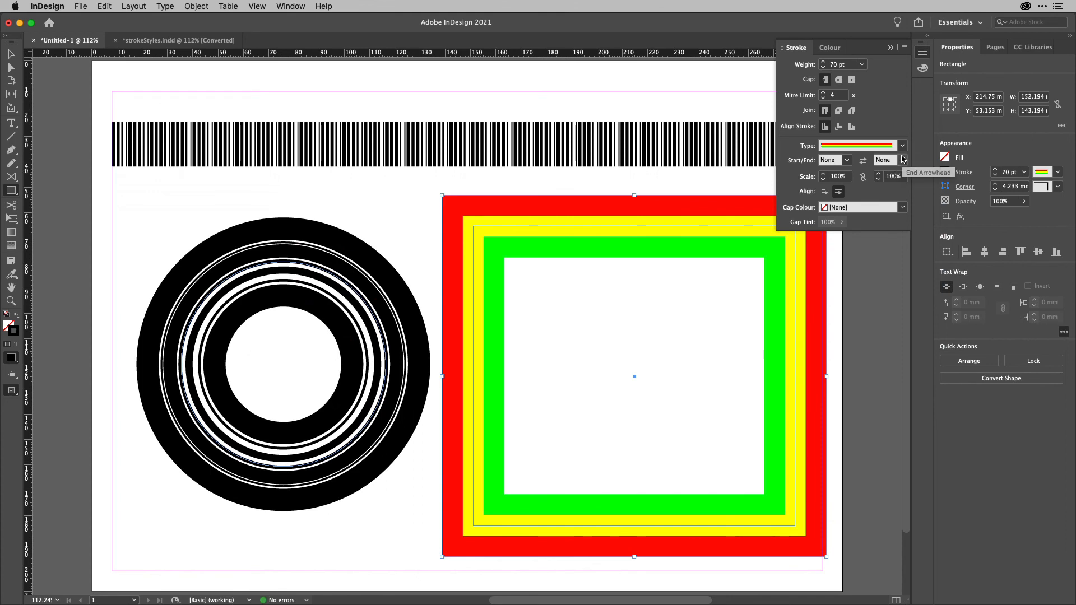
# Change the rectangle's stroke type to the Feet style.
pyautogui.click(902, 145)
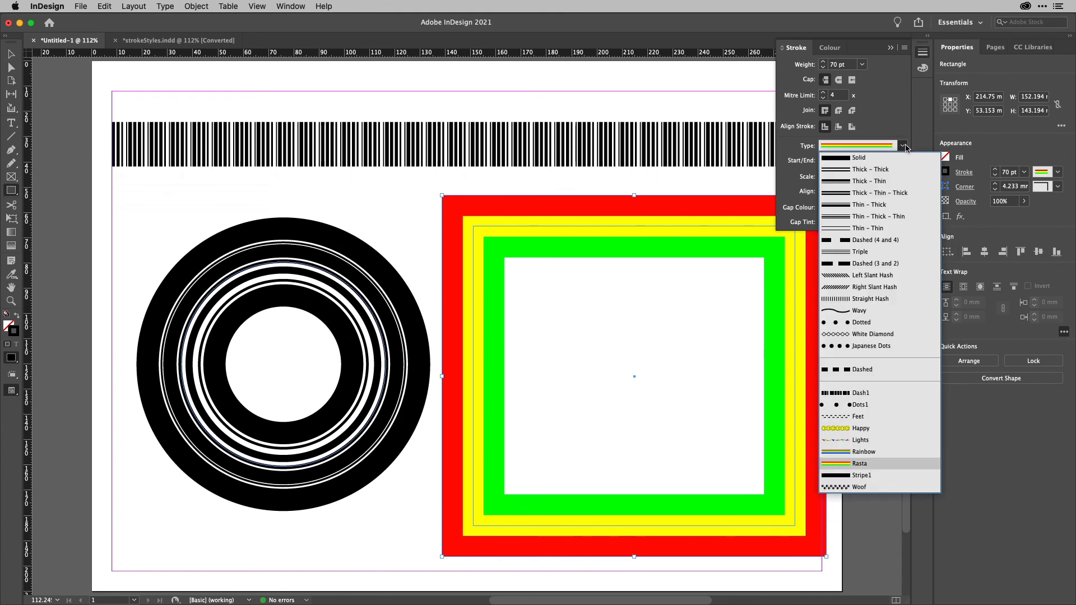
pyautogui.click(882, 417)
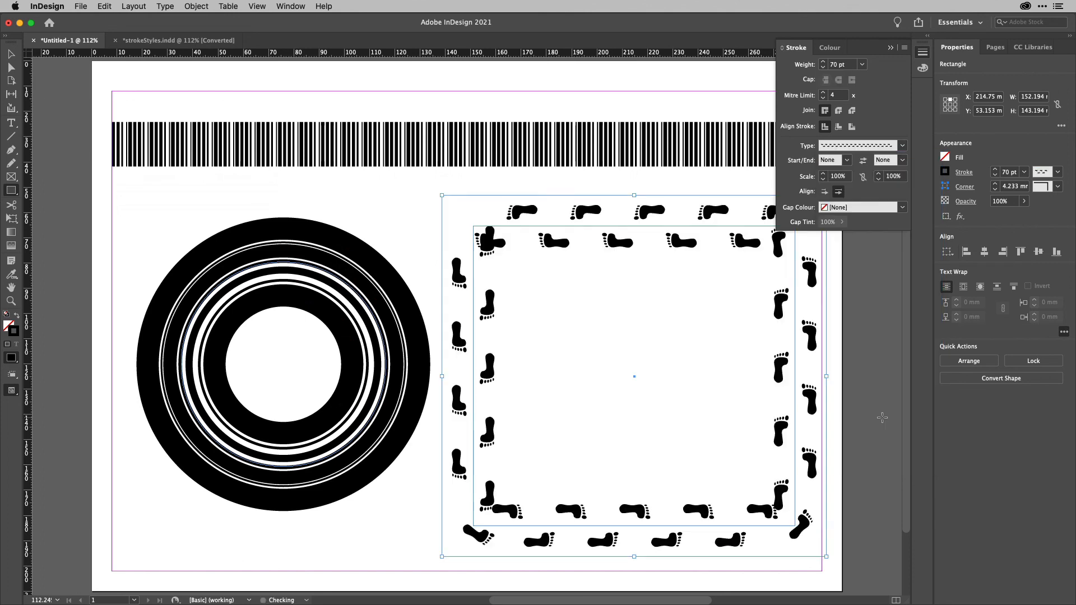
pyautogui.click(900, 147)
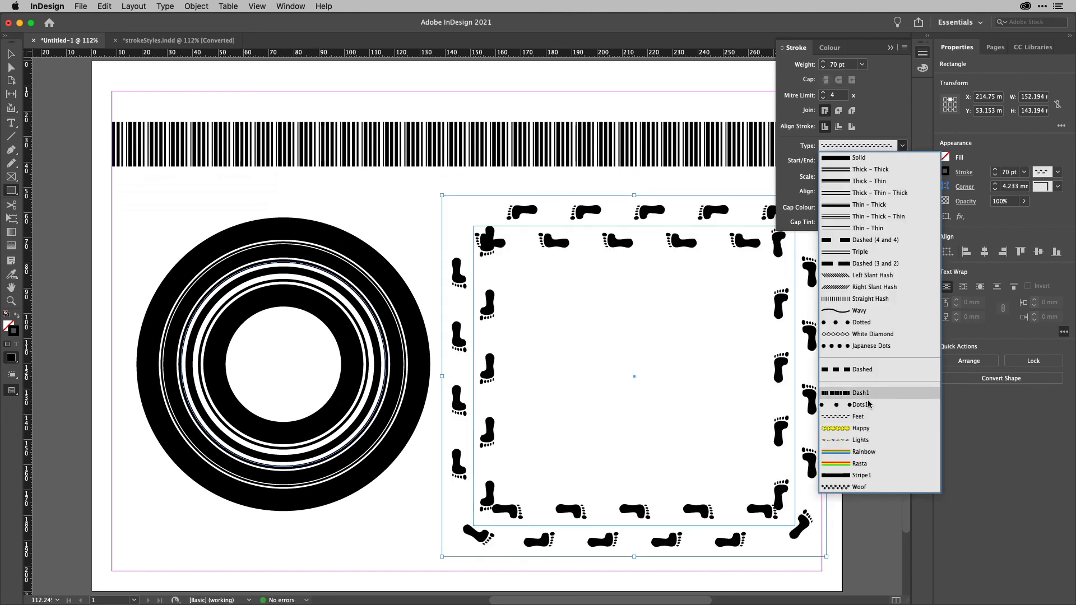
pyautogui.click(856, 418)
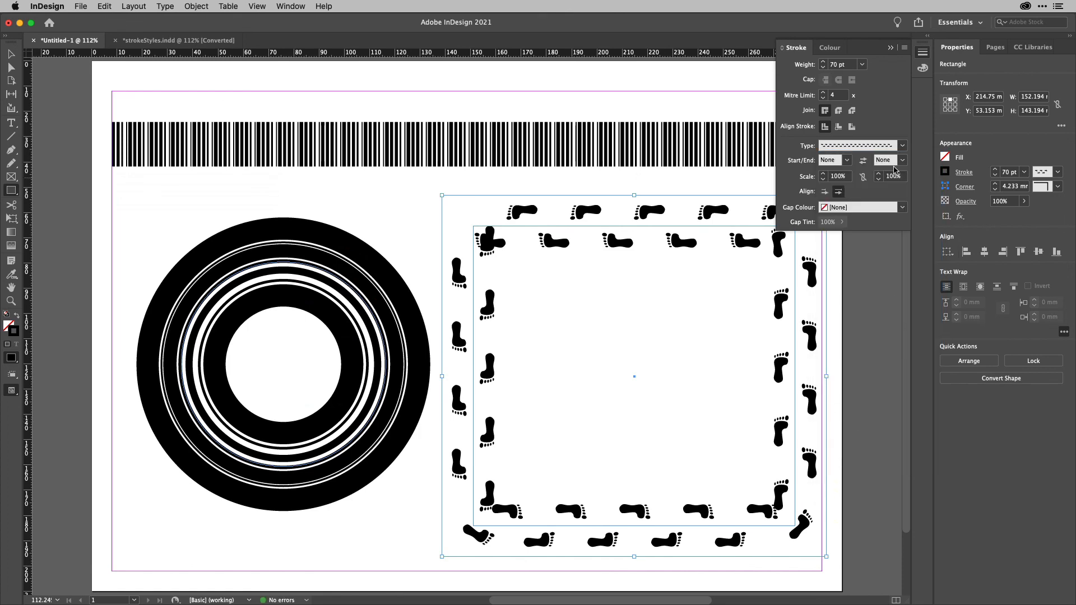
# Apply the Happy stroke style to the rectangle, then switch it to Lights.
pyautogui.click(902, 147)
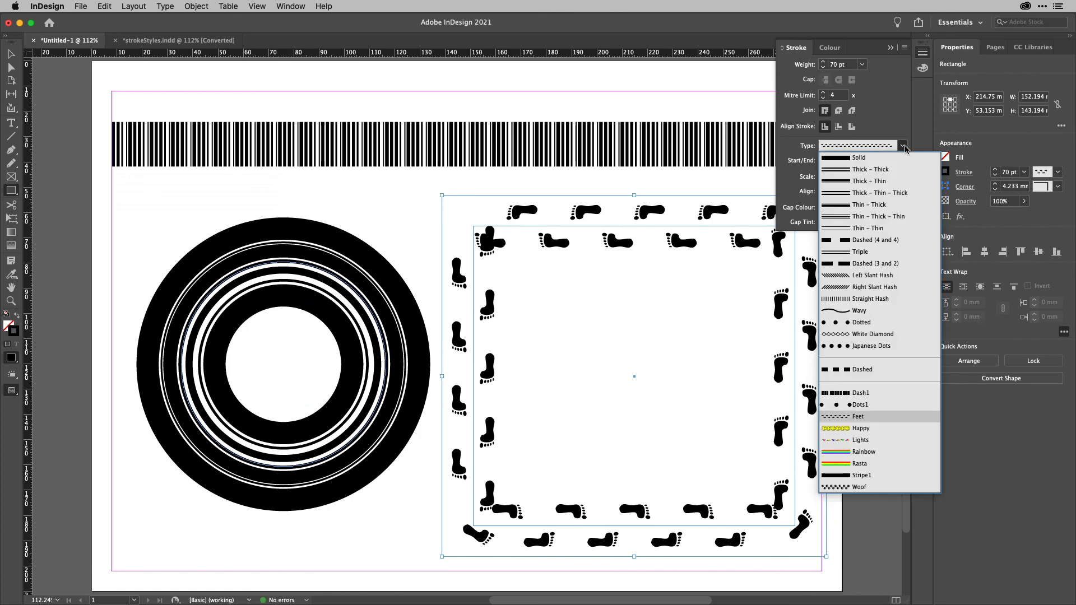
pyautogui.click(842, 430)
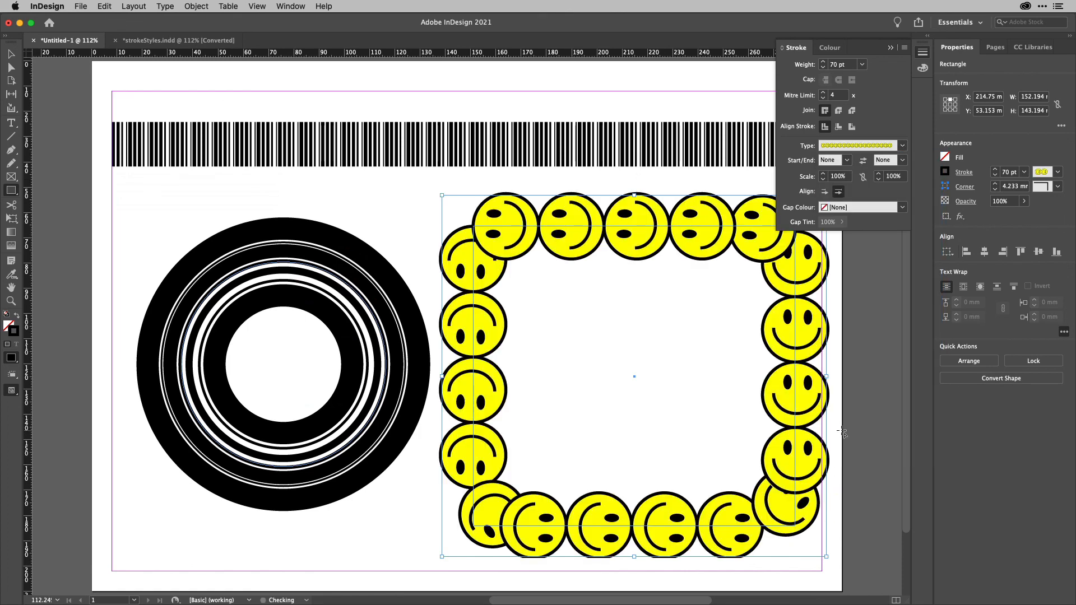
pyautogui.click(902, 147)
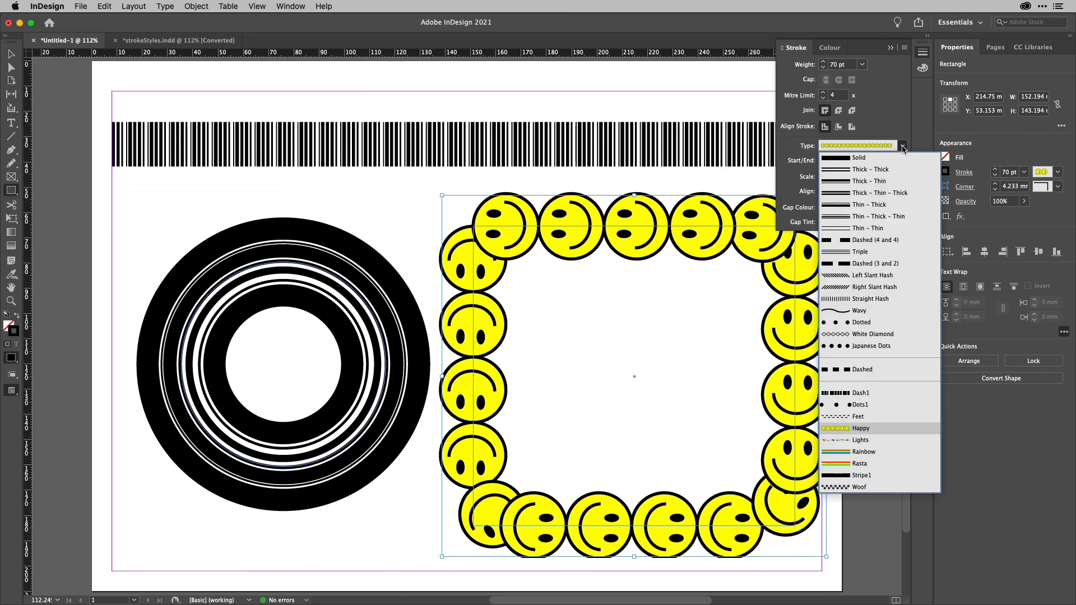
pyautogui.click(862, 441)
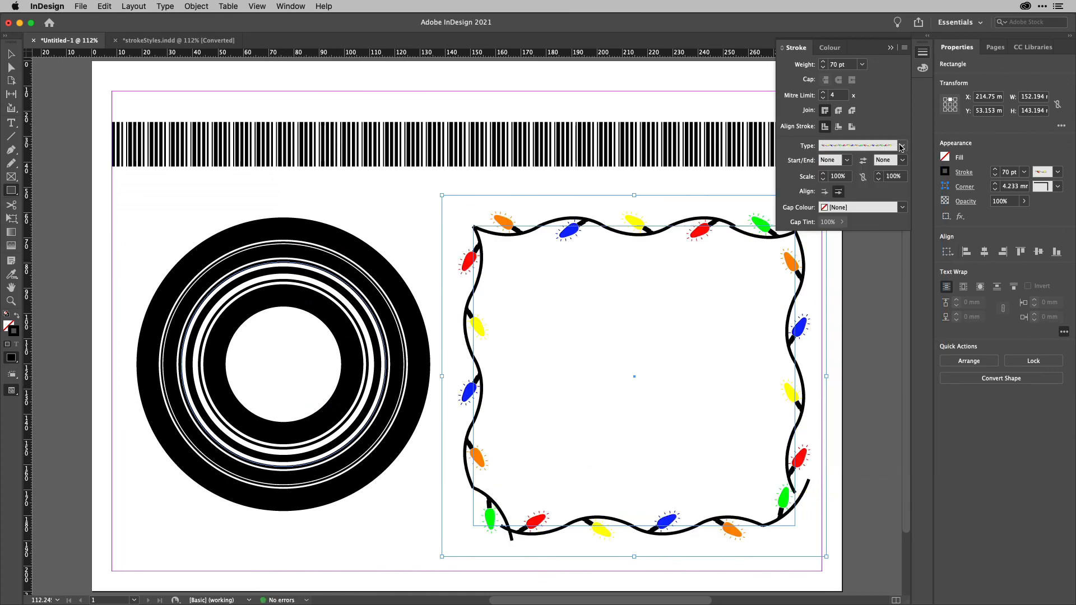
# Change the rectangle's stroke type to the Woof style.
pyautogui.click(902, 147)
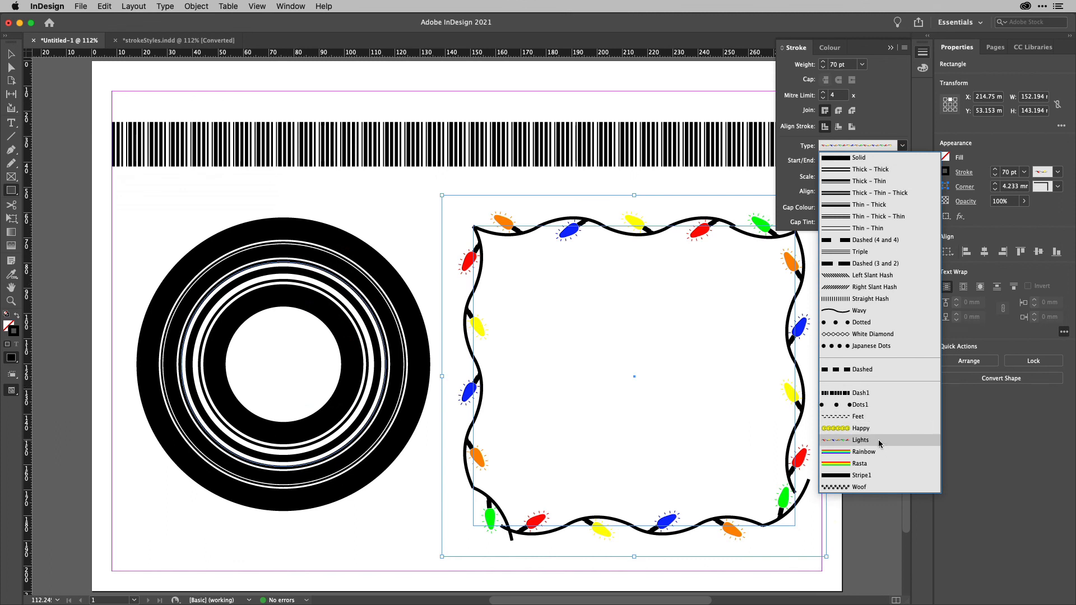
pyautogui.click(873, 487)
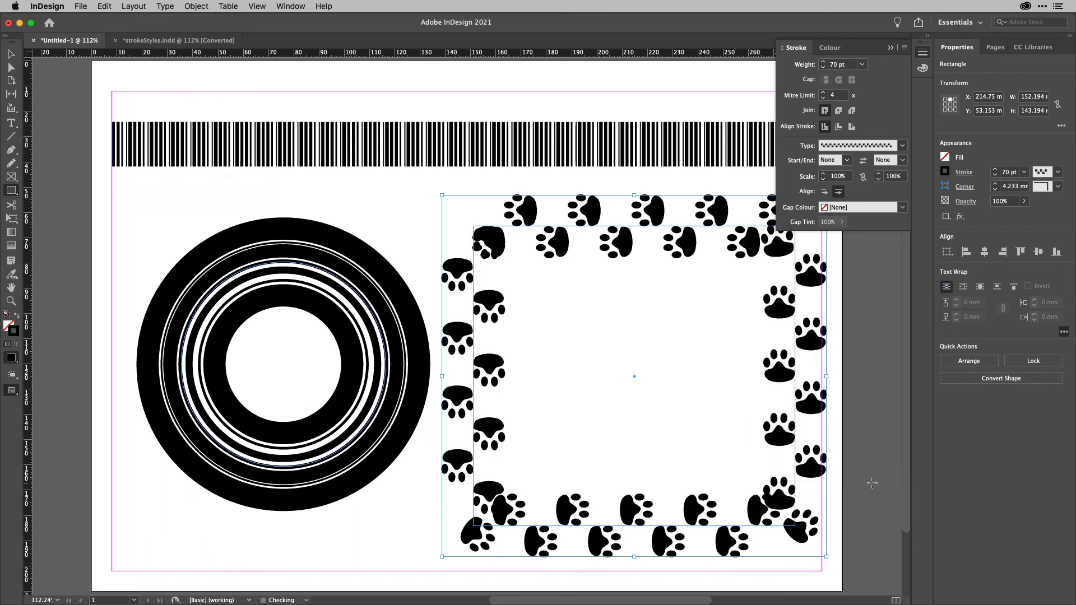